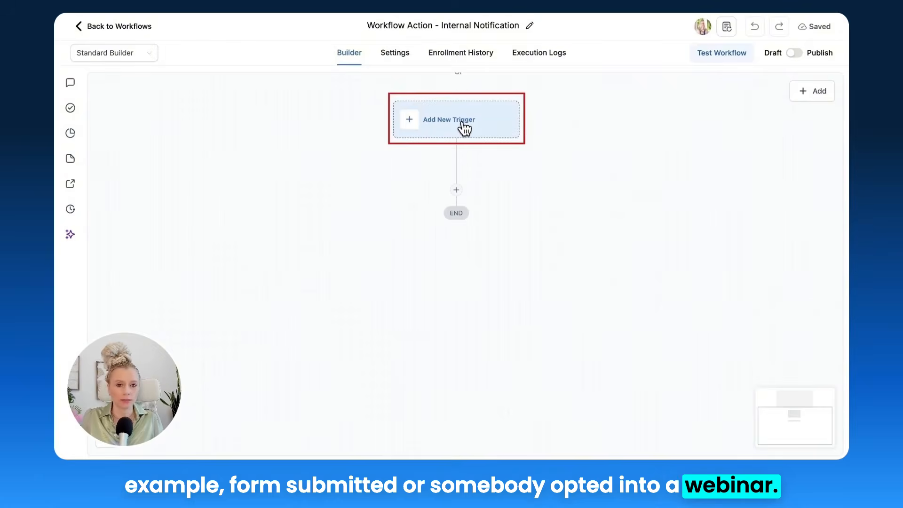
Step: Add a Form Submitted trigger filtered to the SOP Webinar form and save it
{"action": "left_click", "coordinate": [464, 127]}
{"action": "left_click", "coordinate": [648, 209]}
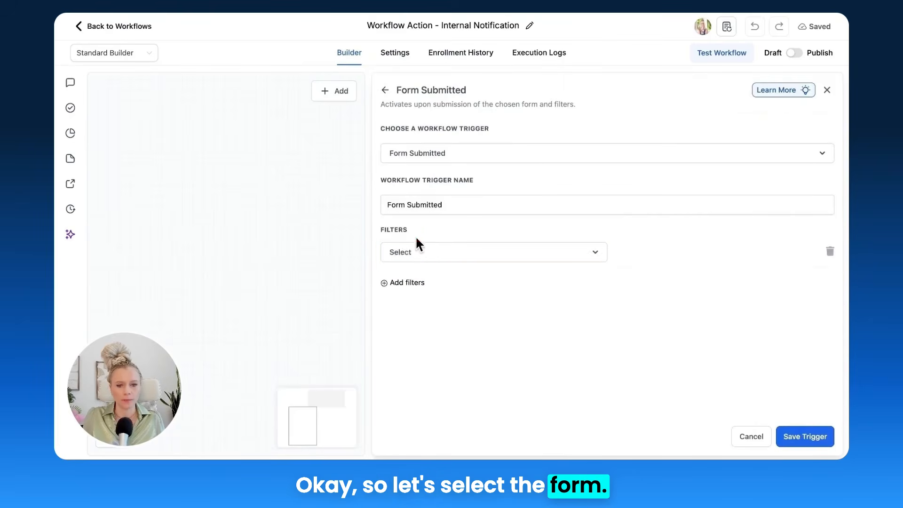
{"action": "left_click", "coordinate": [452, 254]}
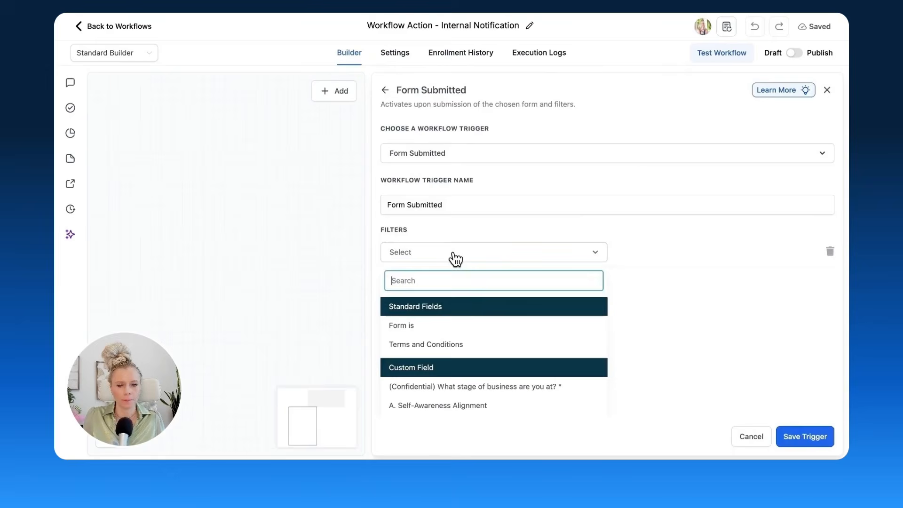
{"action": "left_click", "coordinate": [484, 326]}
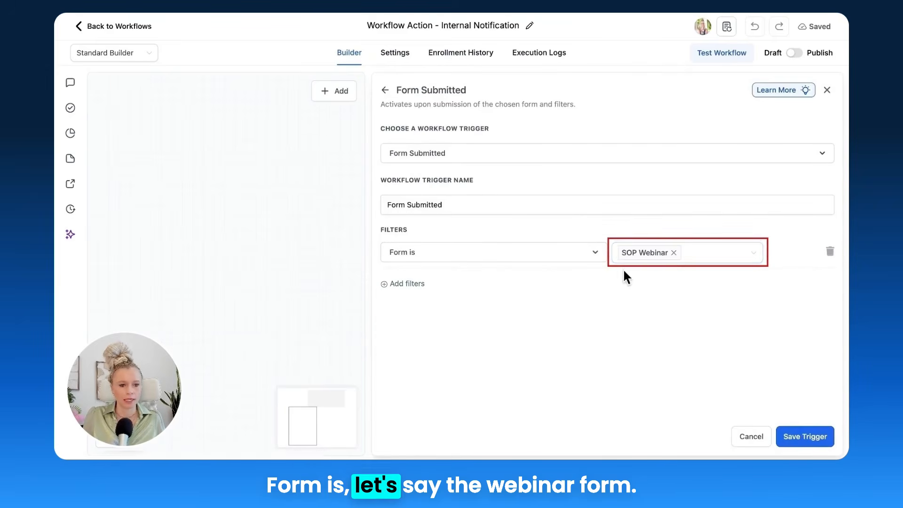
{"action": "left_click", "coordinate": [827, 440]}
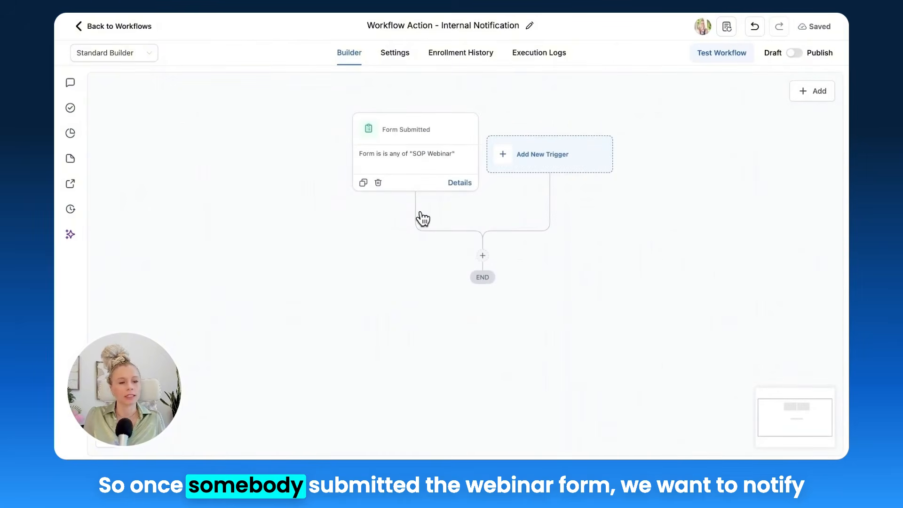
Step: Add a Wait action after the trigger with a time delay of 60 minutes, named "Wait 60 minutes", and save it
{"action": "left_click_drag", "start_coordinate": [578, 292], "coordinate": [570, 272]}
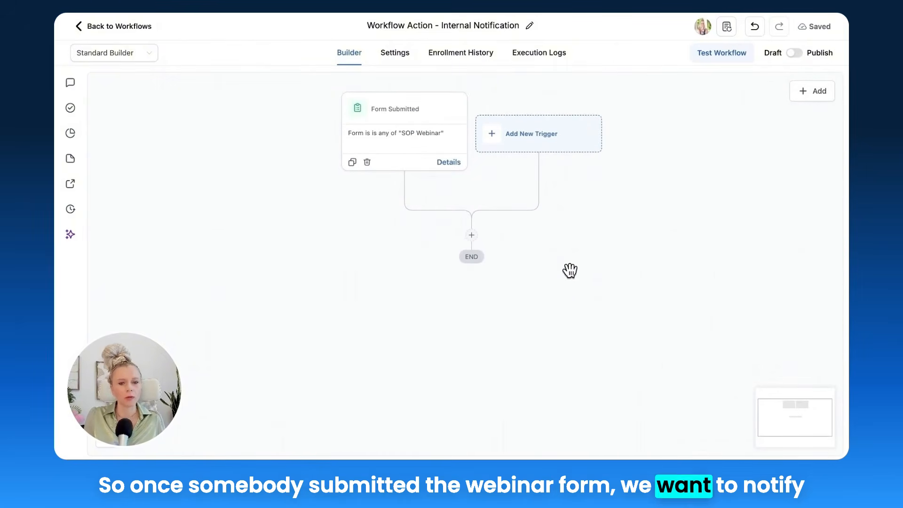
{"action": "left_click", "coordinate": [472, 236]}
{"action": "type", "text": "wait"}
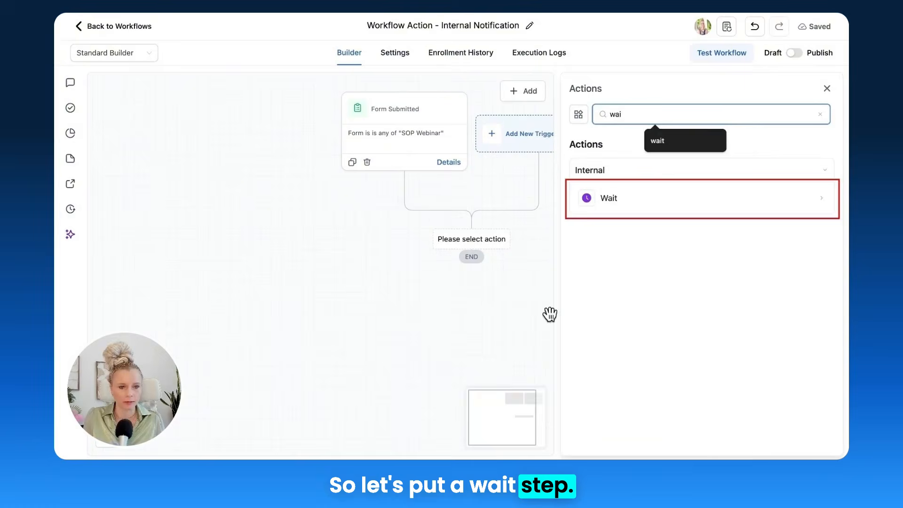
{"action": "left_click", "coordinate": [613, 200]}
{"action": "type", "text": "60 minutes"}
{"action": "left_click", "coordinate": [422, 250]}
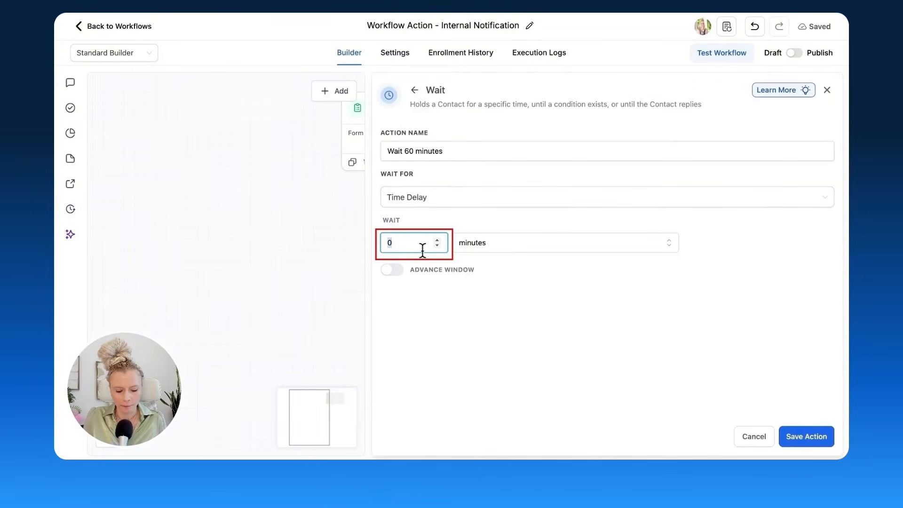
{"action": "left_click", "coordinate": [806, 437]}
Step: Add a Send Internal Notification action after the wait and name it "Internal Notification: SMS"
{"action": "scroll", "coordinate": [459, 202], "scroll_direction": "down", "scroll_amount": 3}
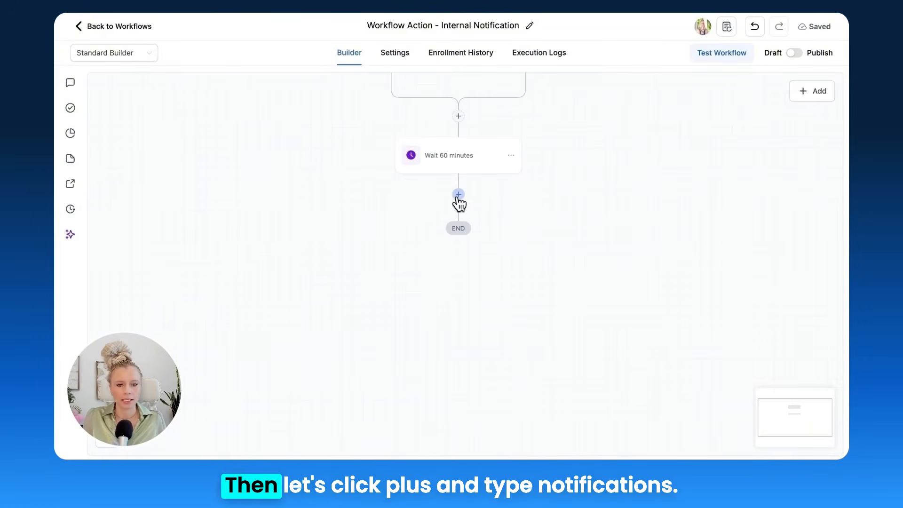
{"action": "left_click", "coordinate": [459, 195]}
{"action": "type", "text": "not"}
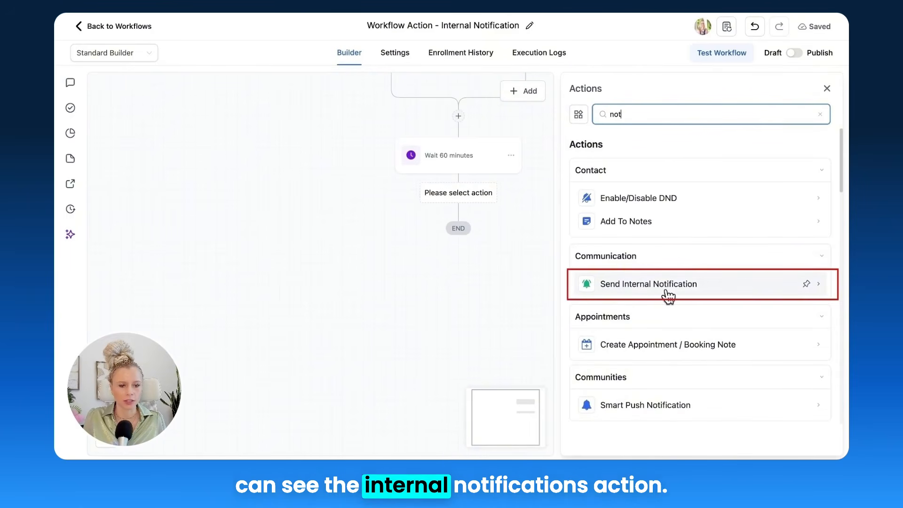
{"action": "left_click", "coordinate": [688, 292]}
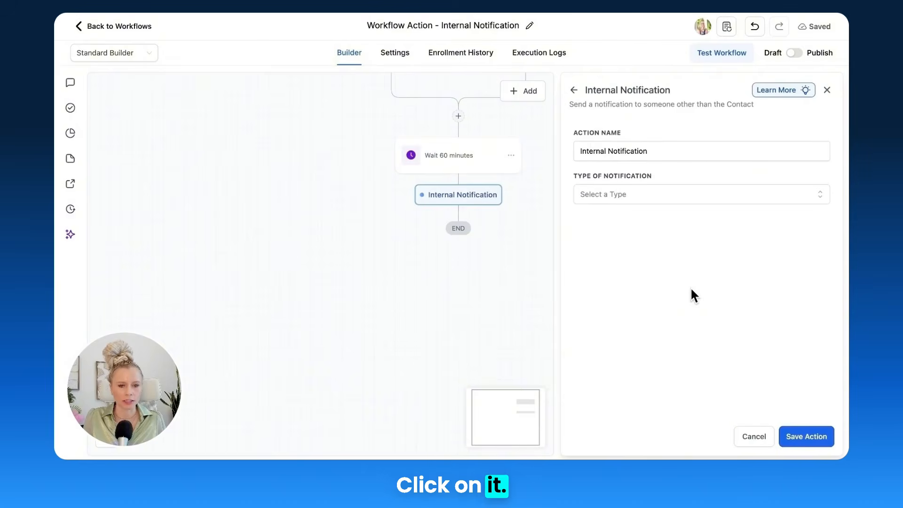
{"action": "left_click_drag", "start_coordinate": [572, 130], "coordinate": [636, 132]}
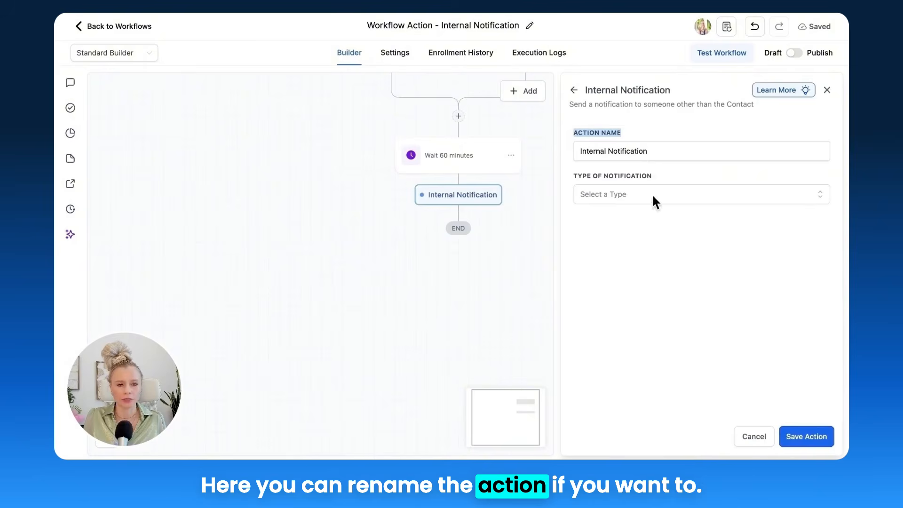
{"action": "left_click", "coordinate": [681, 150]}
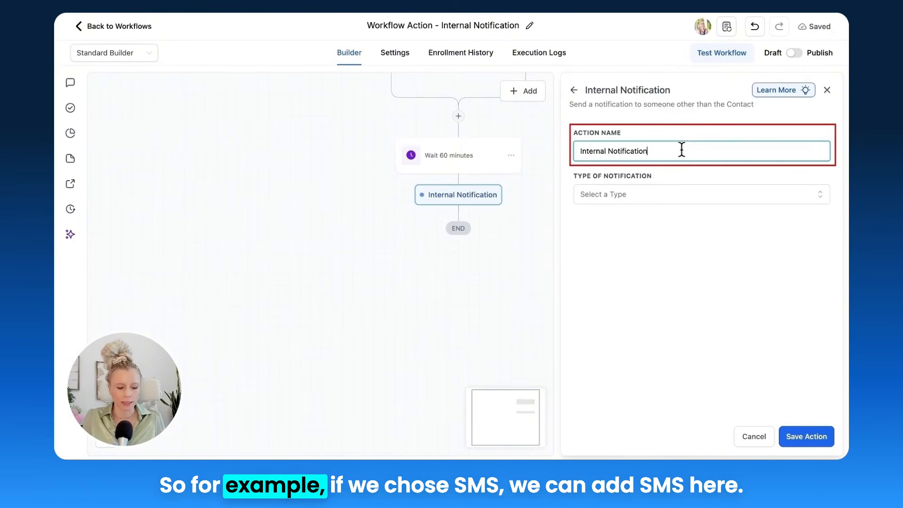
{"action": "type", "text": ": SMS"}
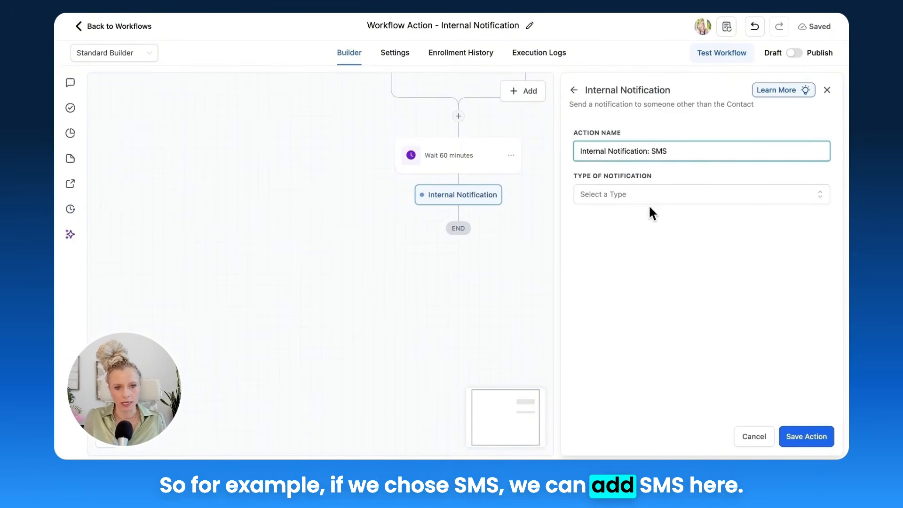
Step: Set the internal notification's type to SMS
{"action": "left_click", "coordinate": [610, 194]}
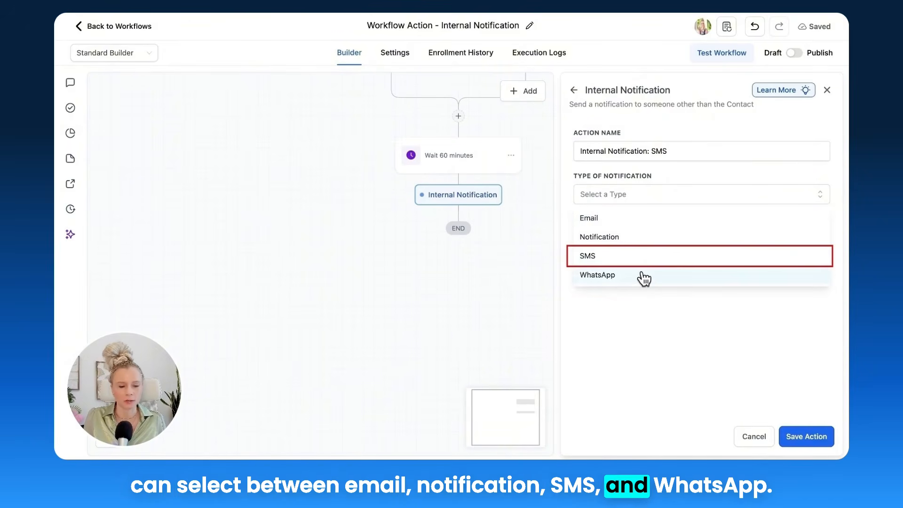
{"action": "left_click", "coordinate": [658, 256]}
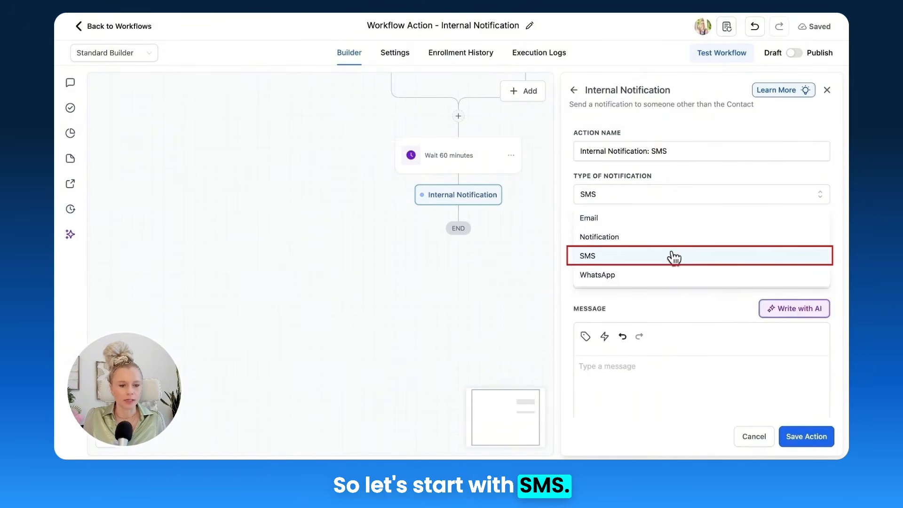
{"action": "left_click", "coordinate": [676, 256]}
Step: Send the SMS notification to a Particular User and select the demo user as its only recipient
{"action": "scroll", "coordinate": [644, 214], "scroll_direction": "down", "scroll_amount": 1}
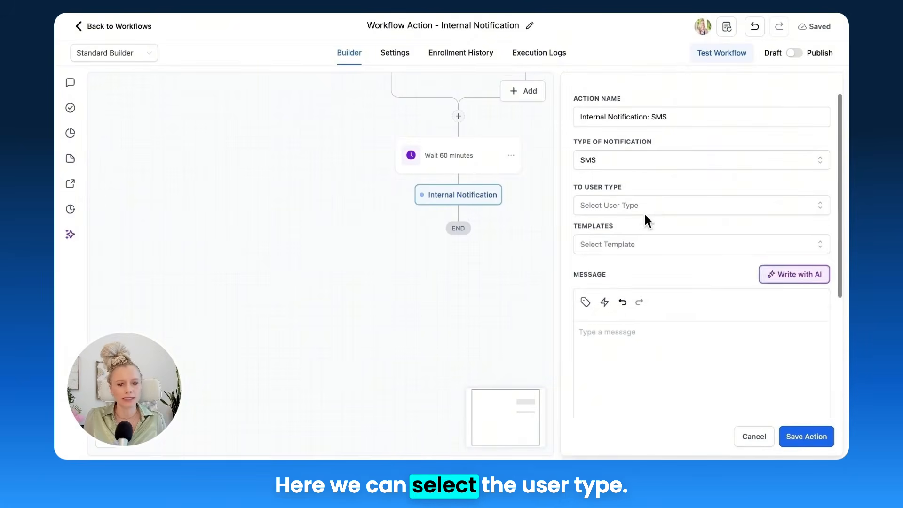
{"action": "left_click", "coordinate": [666, 204]}
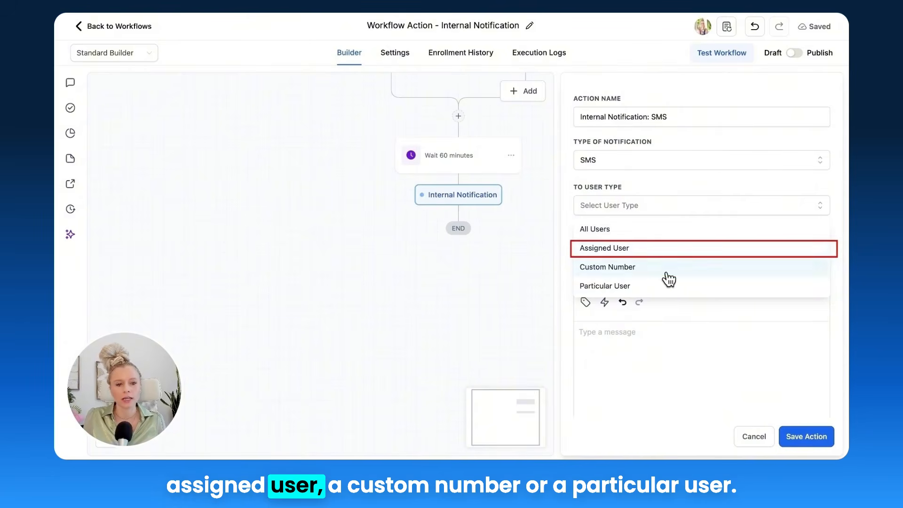
{"action": "scroll", "coordinate": [667, 275], "scroll_direction": "down", "scroll_amount": 1}
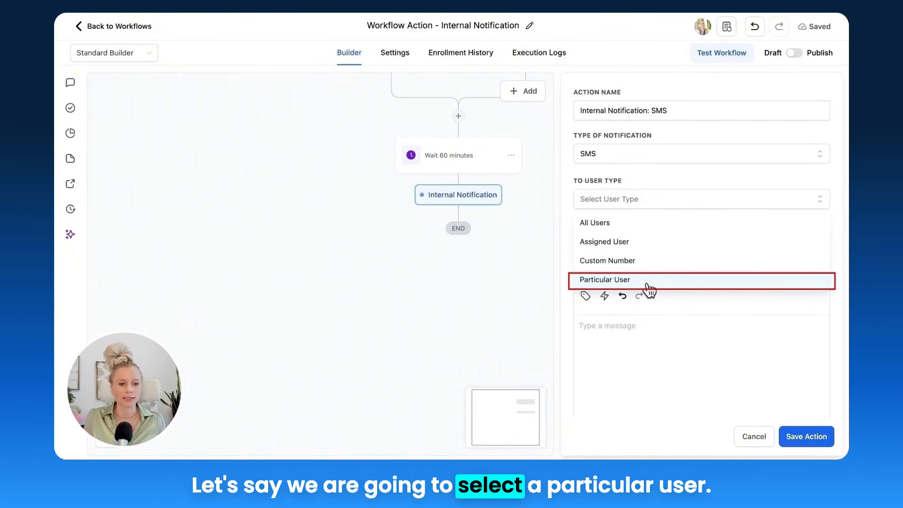
{"action": "left_click", "coordinate": [648, 282]}
{"action": "left_click", "coordinate": [642, 242]}
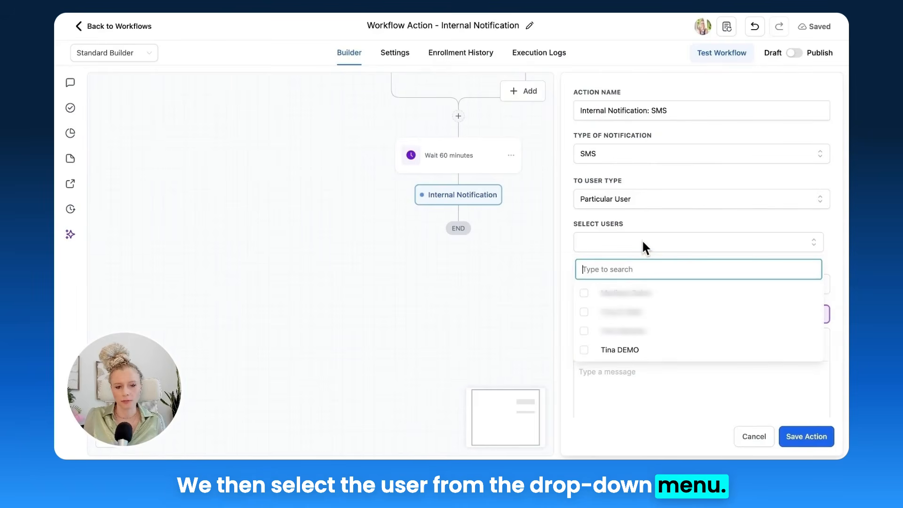
{"action": "left_click", "coordinate": [584, 349]}
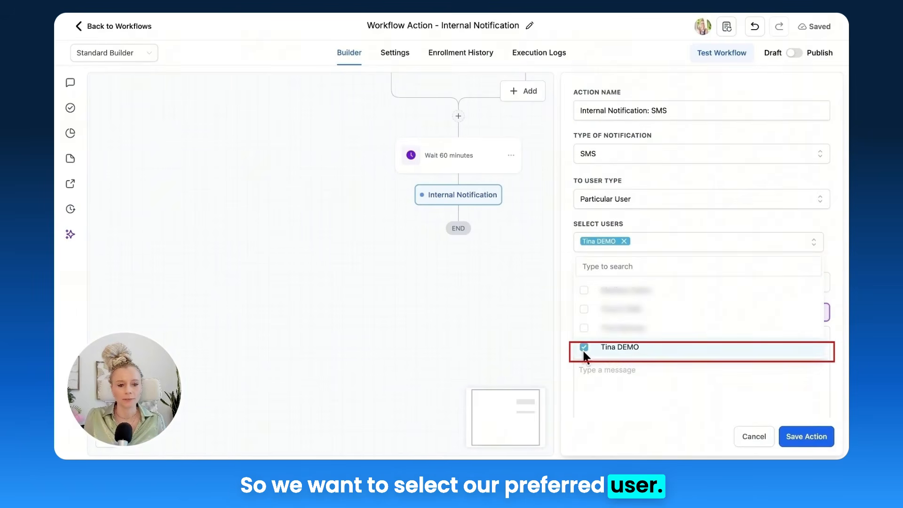
{"action": "left_click", "coordinate": [568, 262]}
{"action": "scroll", "coordinate": [573, 283], "scroll_direction": "down", "scroll_amount": 1}
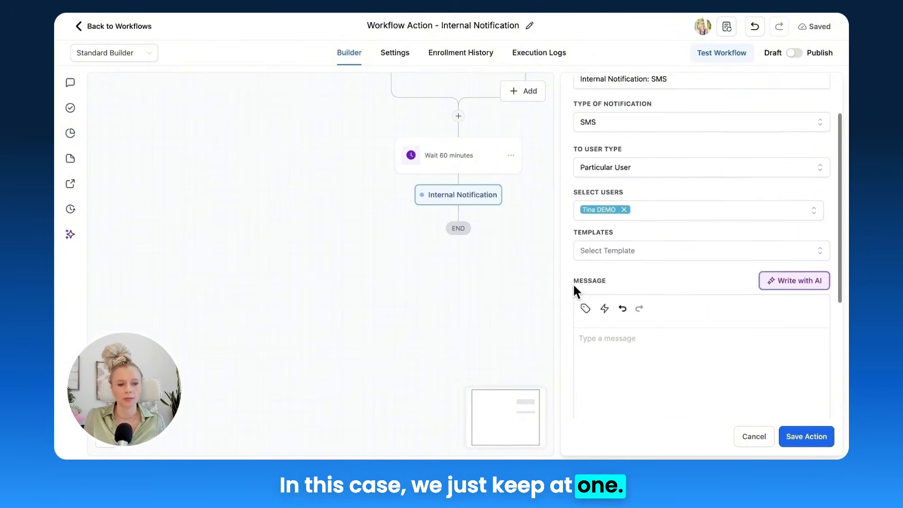
Step: Visit the marketing snippets to start a new snippet, and set the SMS notification's template to None
{"action": "left_click", "coordinate": [594, 243]}
{"action": "left_click", "coordinate": [610, 229]}
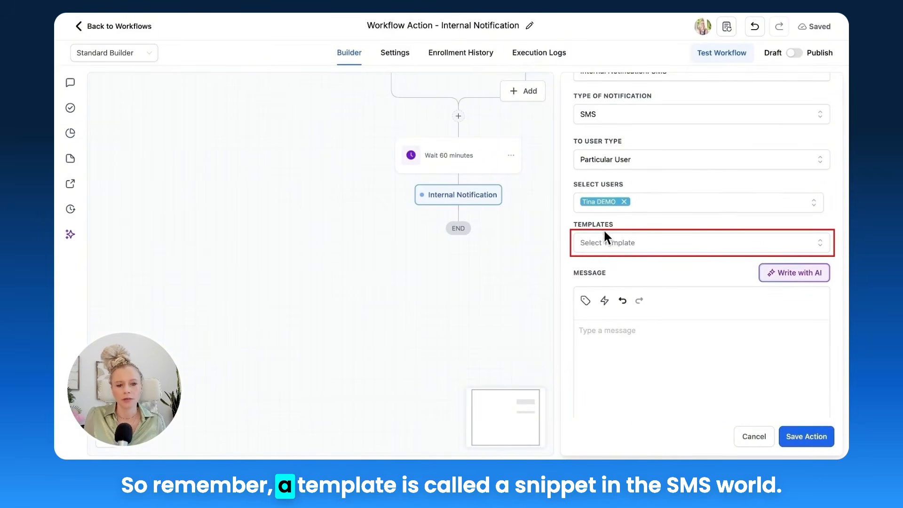
{"action": "left_click", "coordinate": [621, 241]}
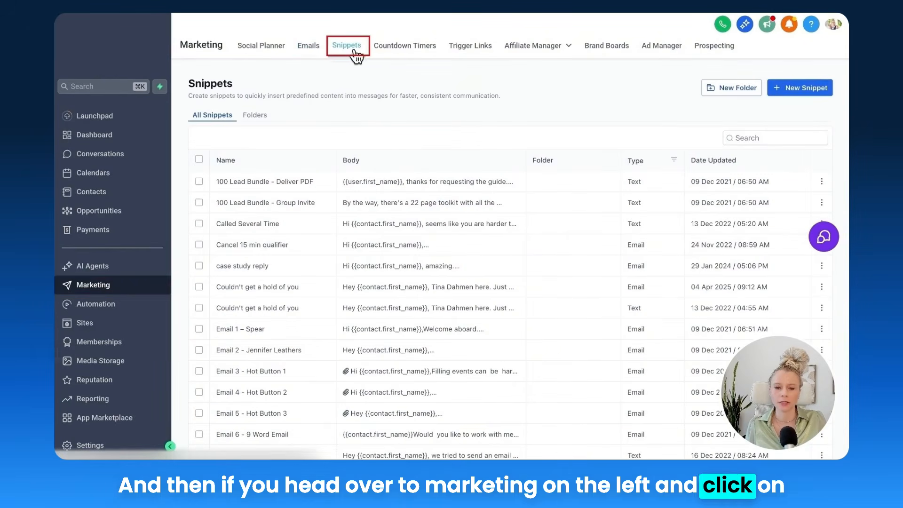
{"action": "left_click", "coordinate": [800, 94]}
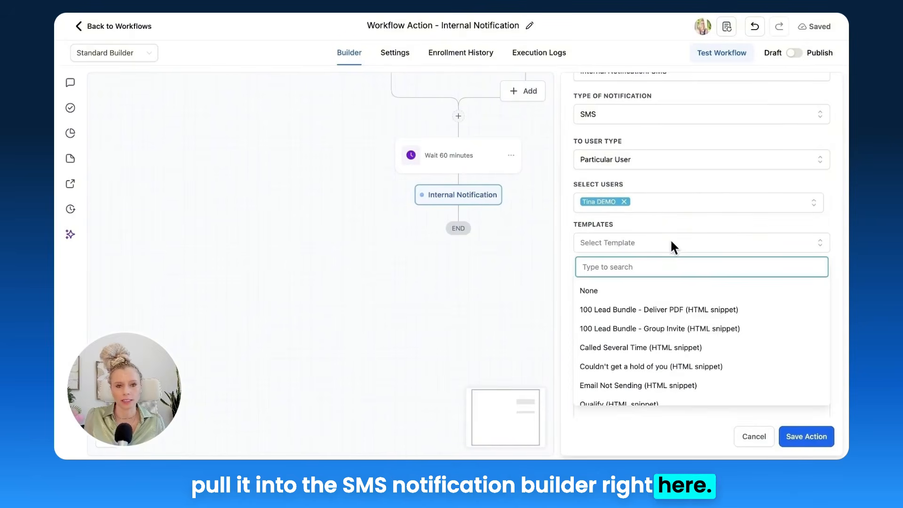
{"action": "left_click", "coordinate": [638, 290]}
{"action": "scroll", "coordinate": [649, 254], "scroll_direction": "down", "scroll_amount": 2}
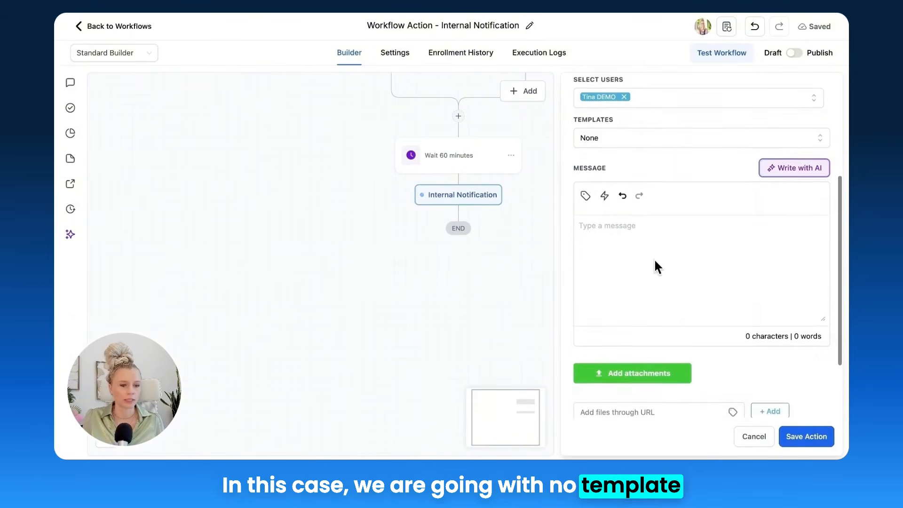
Step: Generate a casual-tone AI SMS from "write an sms to our sales person he shall follow up on our new leads that came in for the webinar"
{"action": "left_click", "coordinate": [635, 240]}
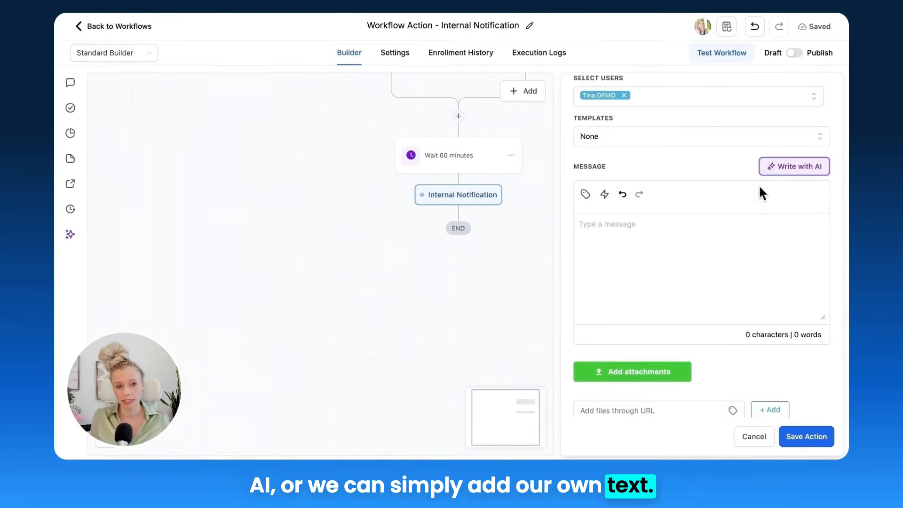
{"action": "left_click", "coordinate": [772, 168]}
{"action": "left_click", "coordinate": [390, 164]}
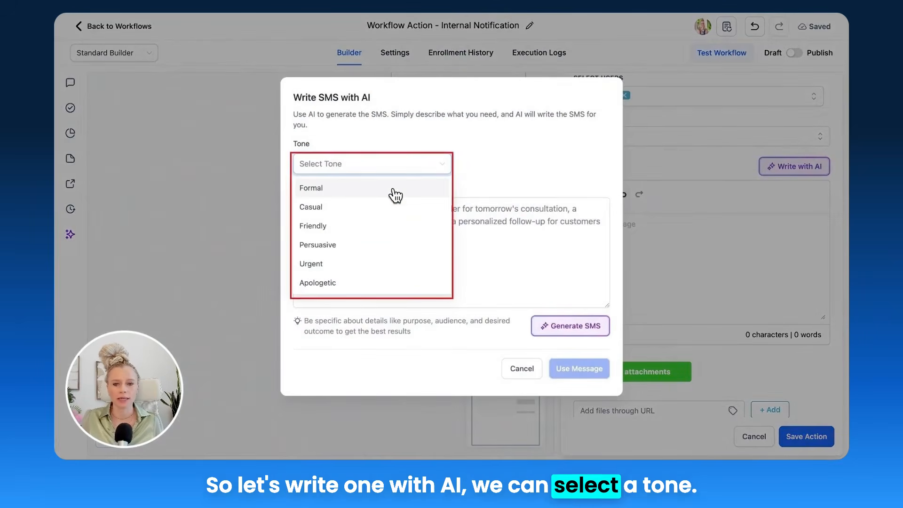
{"action": "left_click", "coordinate": [375, 208]}
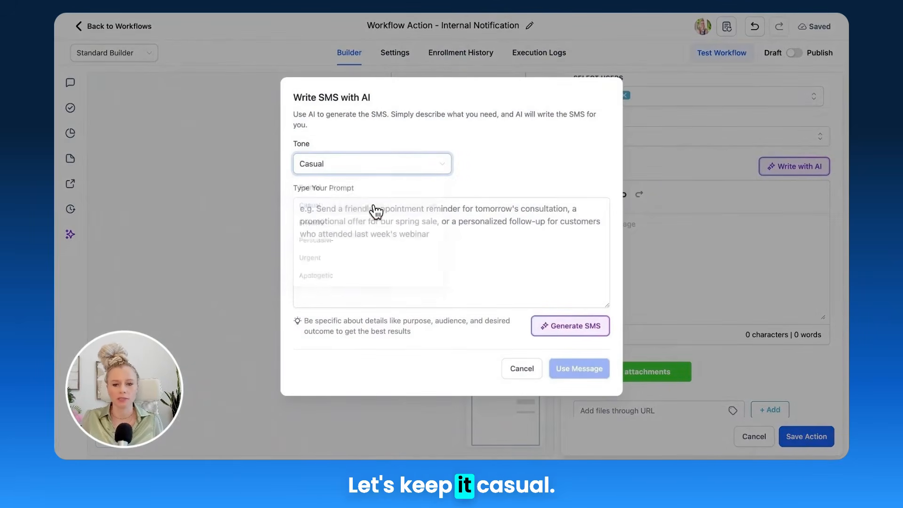
{"action": "left_click", "coordinate": [415, 241]}
{"action": "type", "text": "write an sms to our sales person he shall follow up on our new leads that came in for the webinar"}
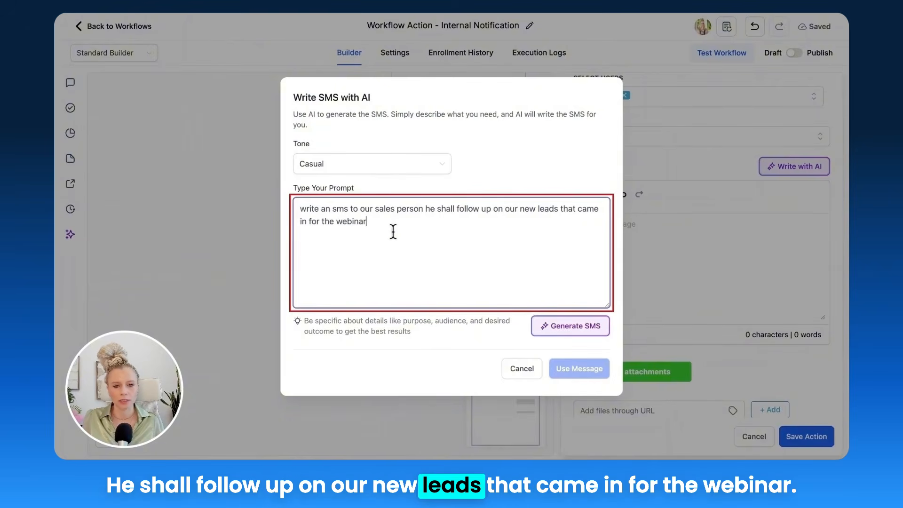
{"action": "left_click", "coordinate": [579, 325]}
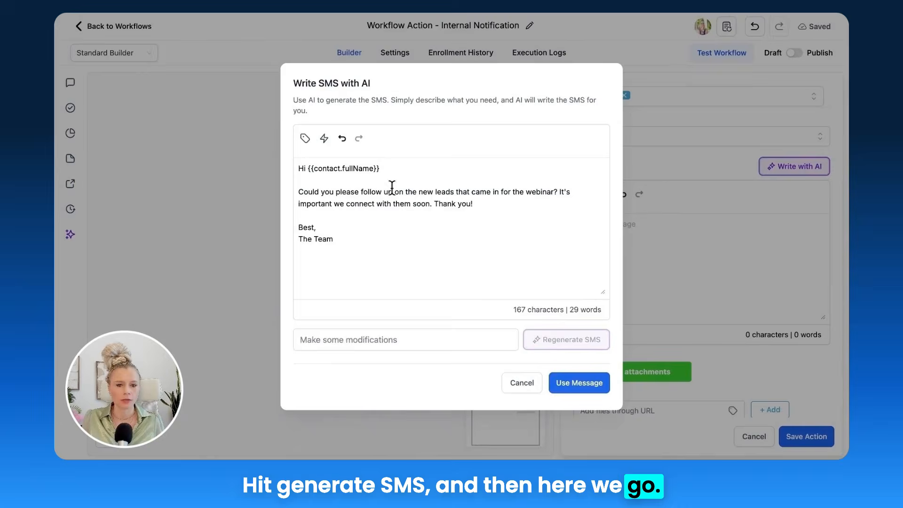
Step: Replace the full-name placeholder in the SMS greeting with the contact's first name custom value, followed by a comma
{"action": "left_click_drag", "start_coordinate": [430, 165], "coordinate": [335, 169]}
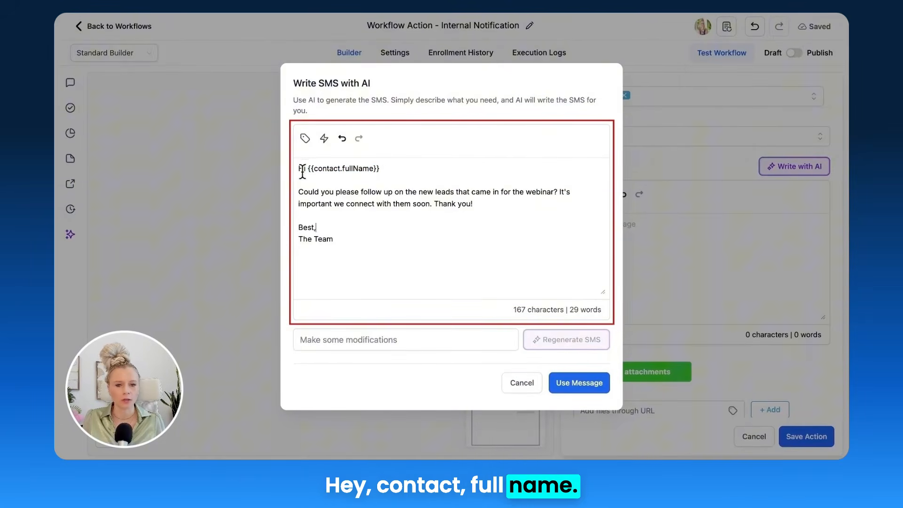
{"action": "left_click_drag", "start_coordinate": [308, 169], "coordinate": [382, 170]}
{"action": "key", "text": "BackSpace"}
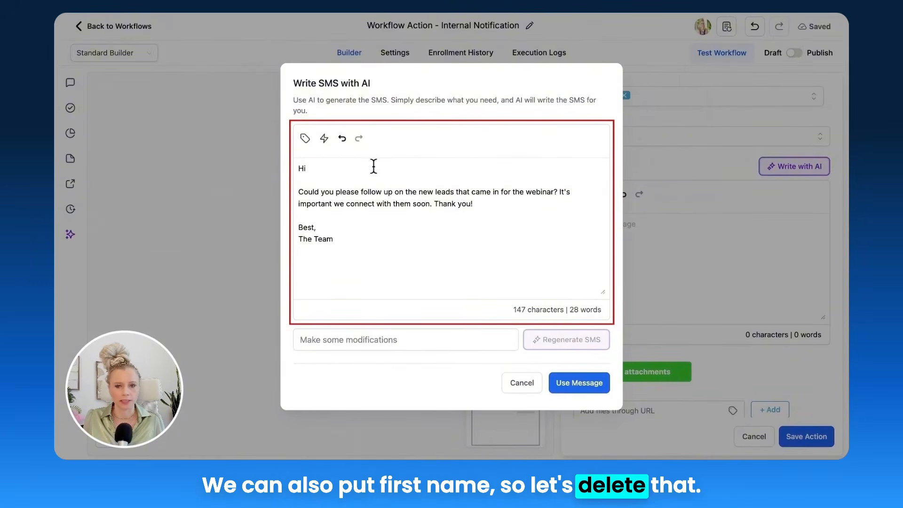
{"action": "left_click", "coordinate": [305, 138]}
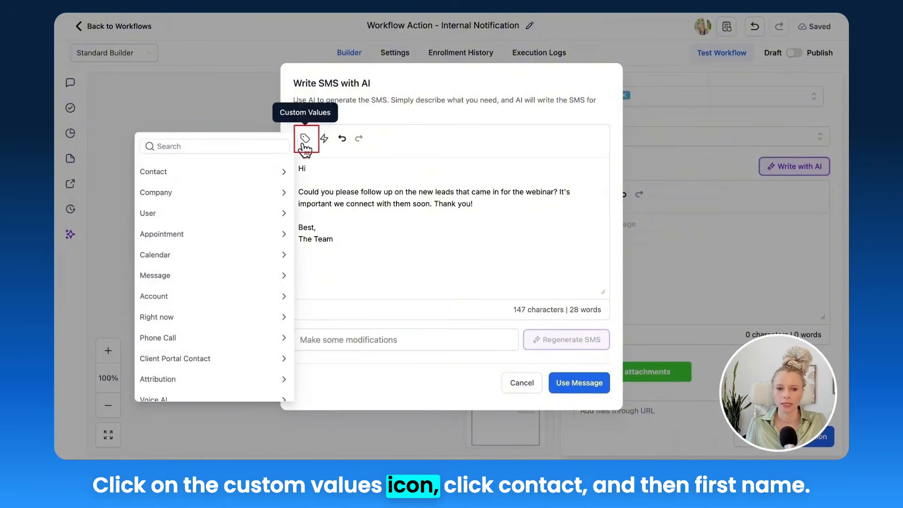
{"action": "left_click", "coordinate": [215, 166]}
{"action": "left_click", "coordinate": [194, 210]}
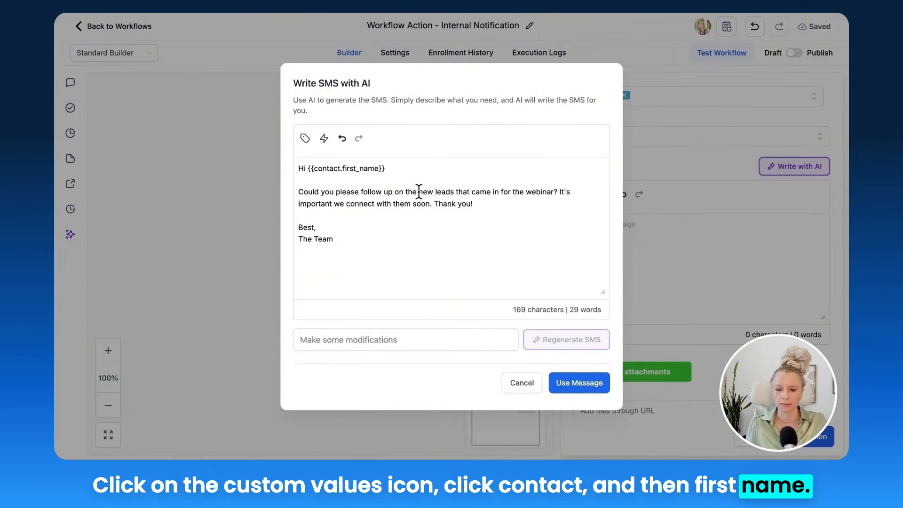
{"action": "type", "text": ","}
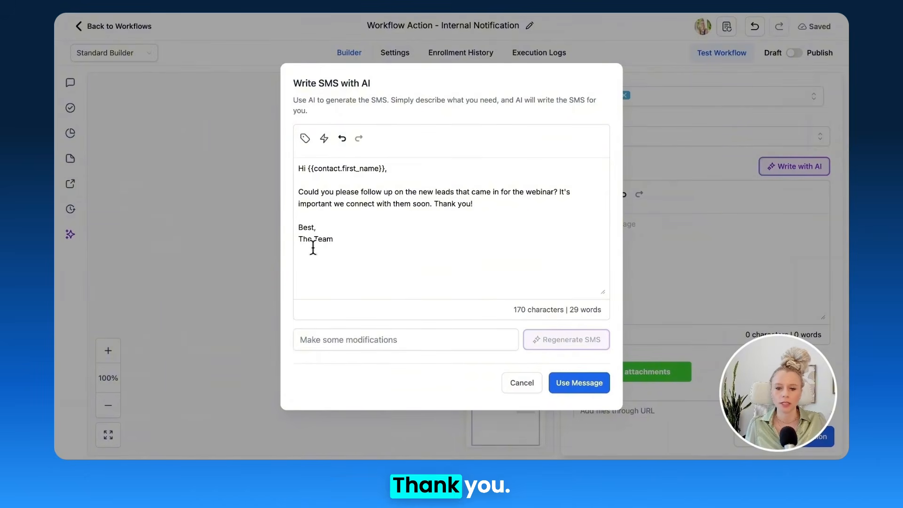
Step: In the generated SMS, replace "soon" with "TODAY" and change the "The Team" sign-off to the sender's first name
{"action": "double_click", "coordinate": [423, 204]}
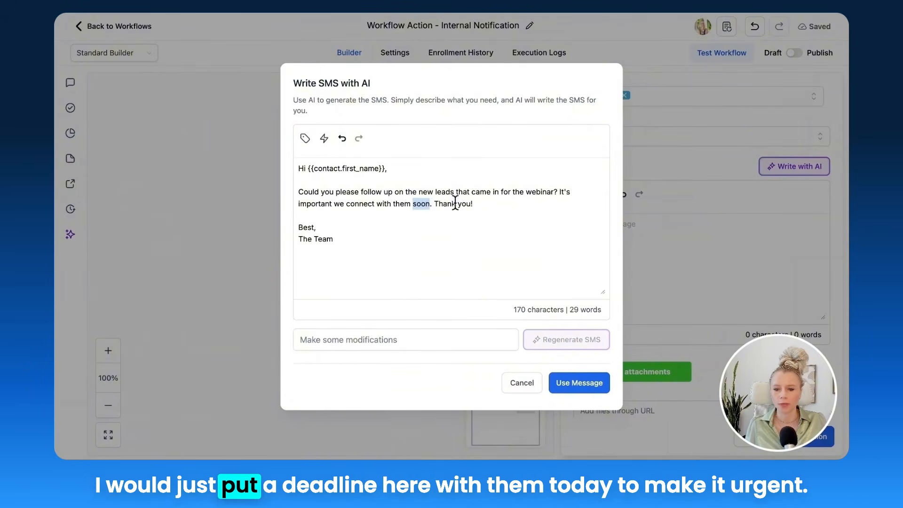
{"action": "key", "text": "BackSpace"}
{"action": "type", "text": "TODAY"}
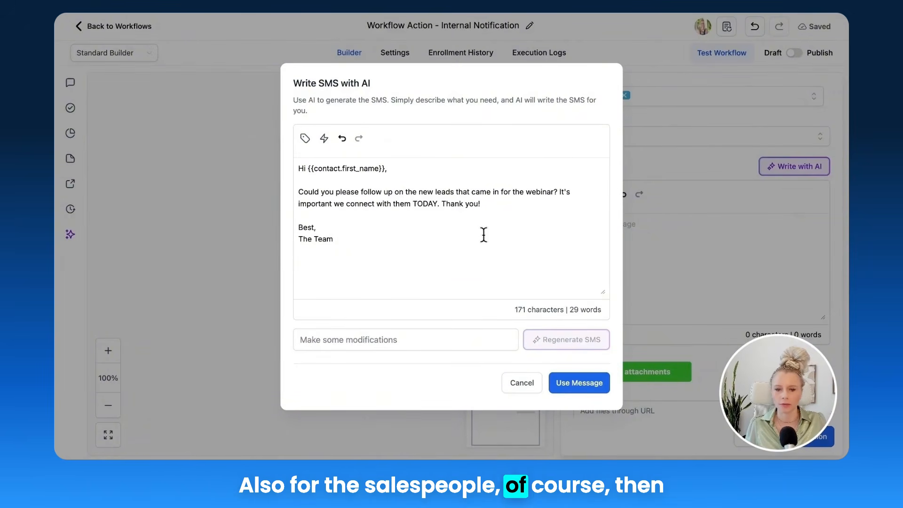
{"action": "left_click_drag", "start_coordinate": [344, 242], "coordinate": [294, 247]}
{"action": "type", "text": "T"}
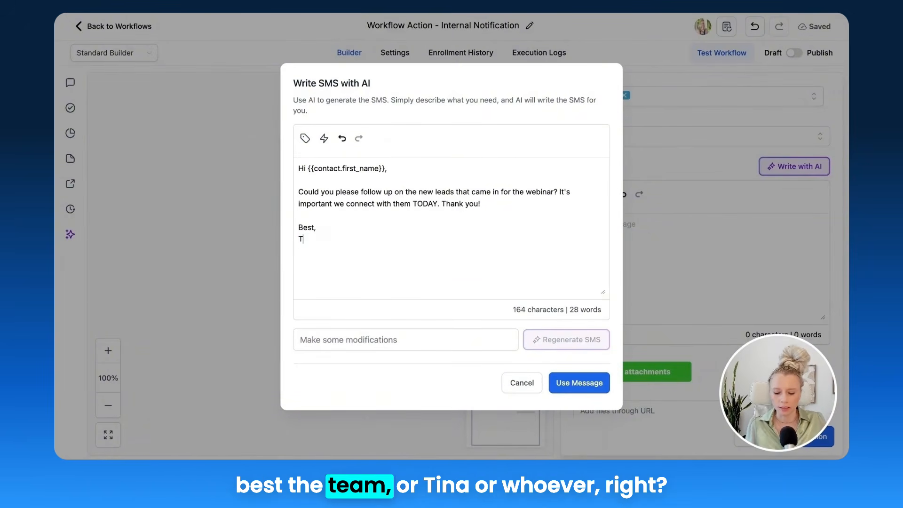
{"action": "type", "text": "ina"}
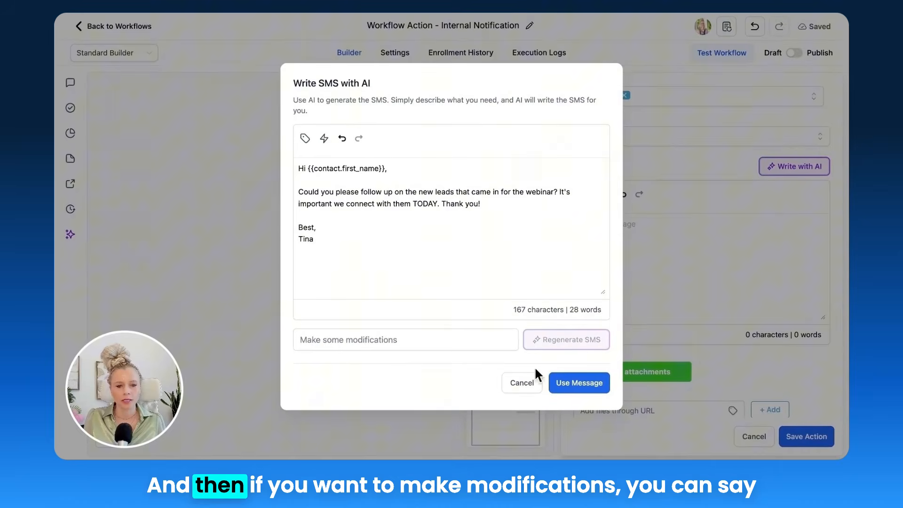
Step: Use the edited AI text as the SMS notification's message without entering any further AI modifications
{"action": "left_click", "coordinate": [350, 340]}
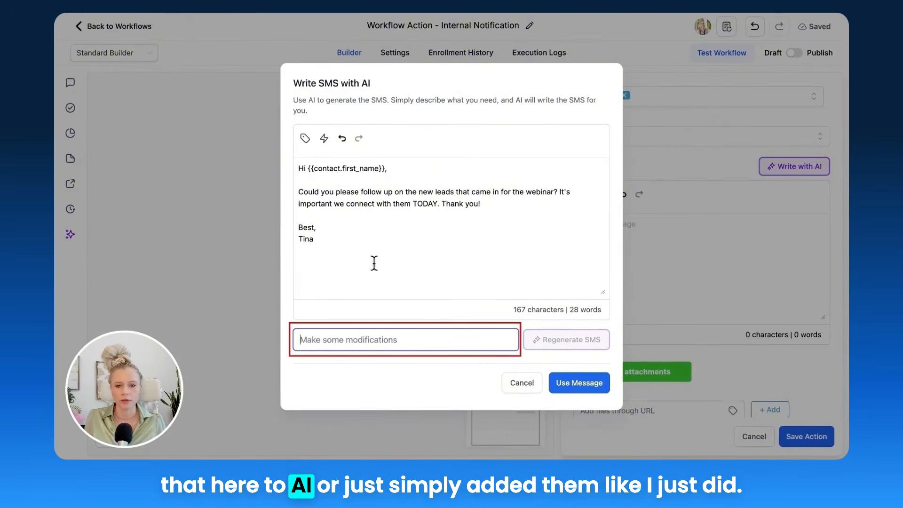
{"action": "left_click_drag", "start_coordinate": [374, 263], "coordinate": [287, 166]}
{"action": "left_click", "coordinate": [385, 238]}
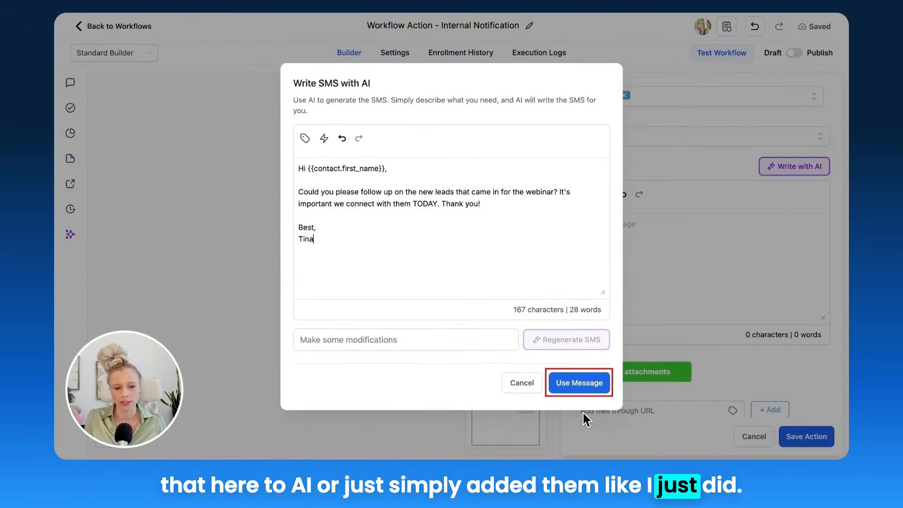
{"action": "left_click", "coordinate": [588, 389]}
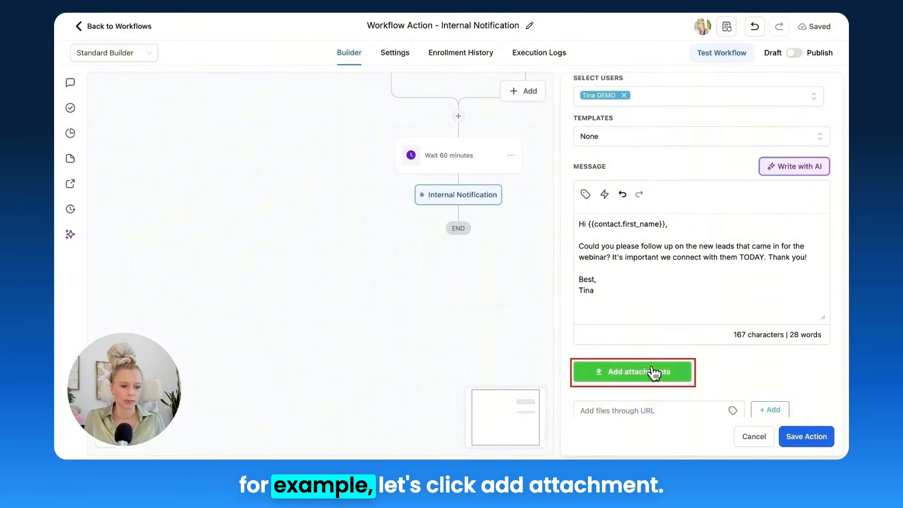
Step: Attach "AI Adoption & Customer Journey Project 1 _BLANK.png" to the SMS notification and save the action
{"action": "left_click", "coordinate": [636, 371]}
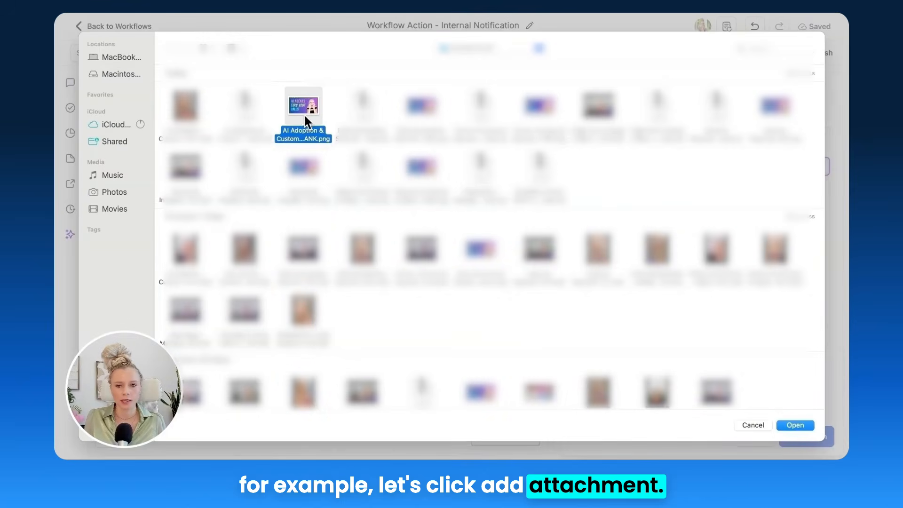
{"action": "left_click", "coordinate": [794, 425]}
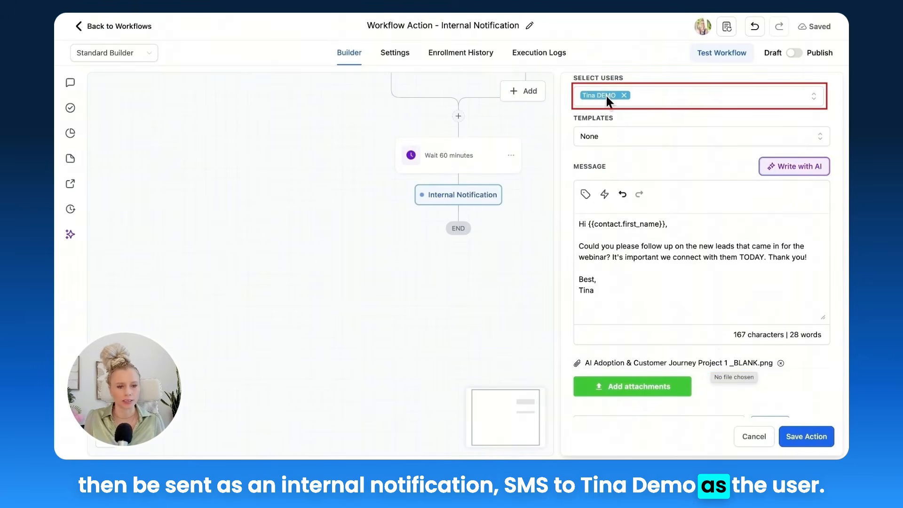
{"action": "scroll", "coordinate": [677, 284], "scroll_direction": "down", "scroll_amount": 3}
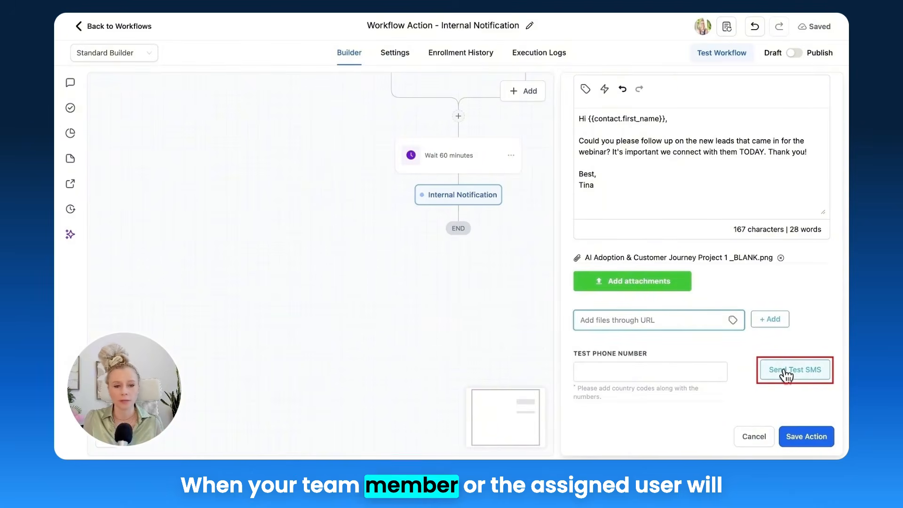
{"action": "scroll", "coordinate": [771, 362], "scroll_direction": "up", "scroll_amount": 6}
{"action": "scroll", "coordinate": [594, 216], "scroll_direction": "down", "scroll_amount": 6}
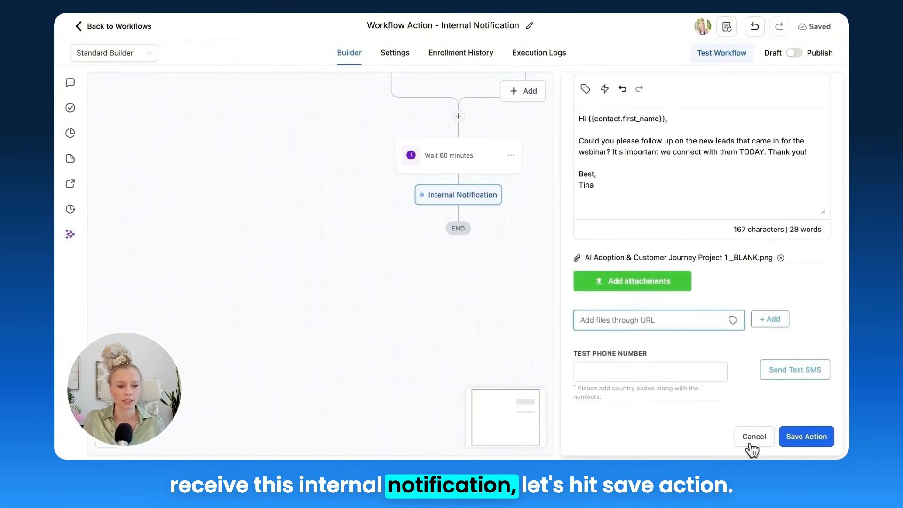
{"action": "left_click", "coordinate": [810, 437]}
Step: Add a Send Internal Notification action after the SMS notification and set its type to Email
{"action": "left_click_drag", "start_coordinate": [636, 354], "coordinate": [627, 241]}
{"action": "left_click", "coordinate": [450, 166]}
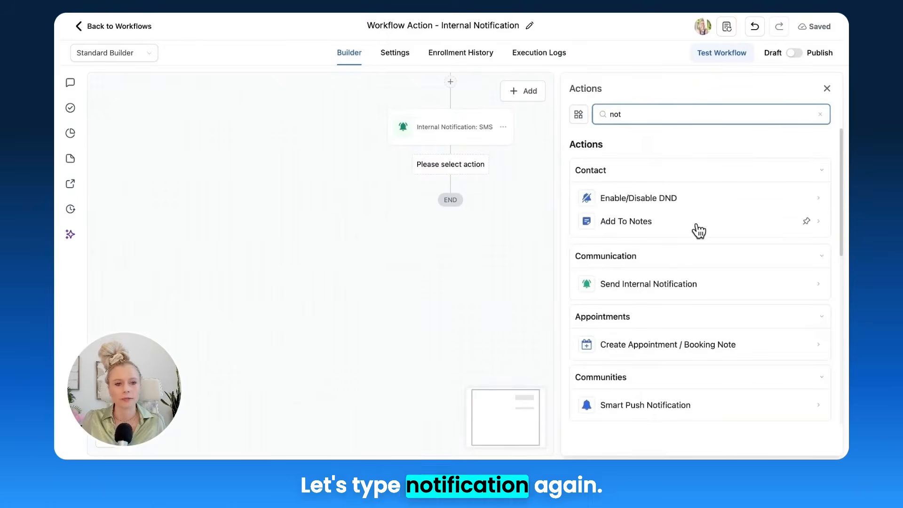
{"action": "left_click", "coordinate": [624, 291]}
{"action": "left_click", "coordinate": [620, 196]}
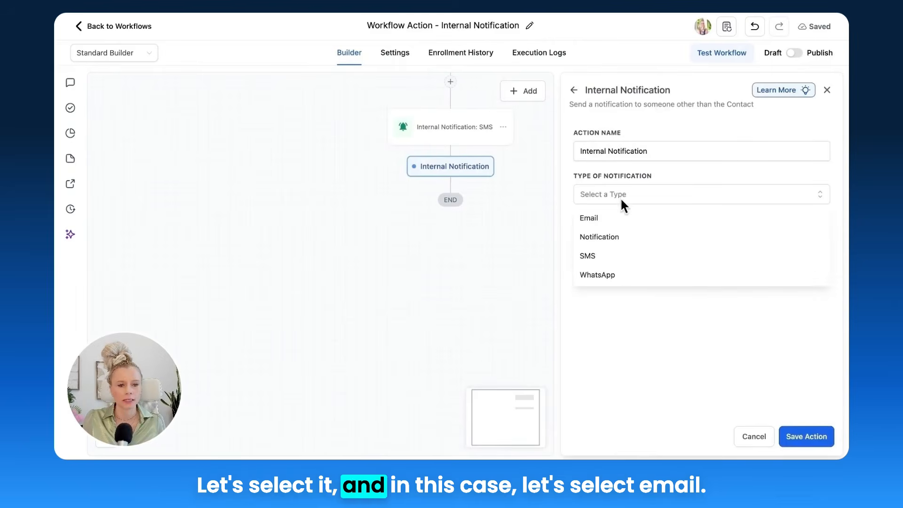
{"action": "left_click", "coordinate": [609, 222]}
Step: Rename the new email action as "Internal Notification: Email"
{"action": "left_click", "coordinate": [665, 172]}
{"action": "type", "text": ": EMai"}
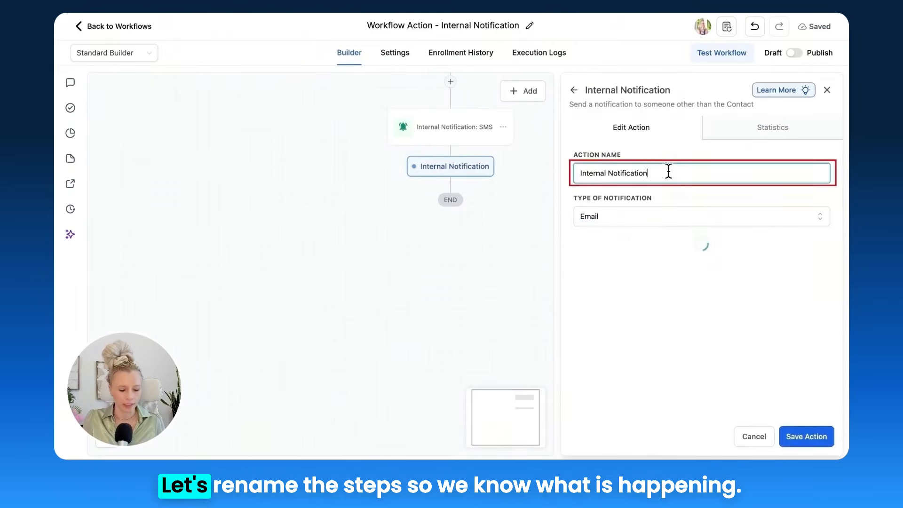
{"action": "key", "text": "BackSpace"}
{"action": "key", "text": "BackSpace"}
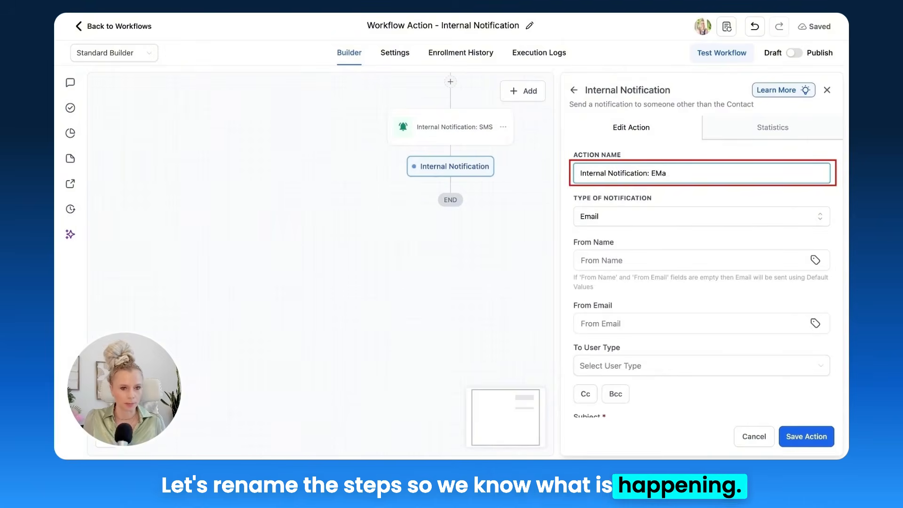
{"action": "type", "text": "mail"}
Step: Keep Email as the notification type and fill in the From Name with the company's sender name
{"action": "scroll", "coordinate": [635, 133], "scroll_direction": "down", "scroll_amount": 2}
{"action": "left_click", "coordinate": [644, 140]}
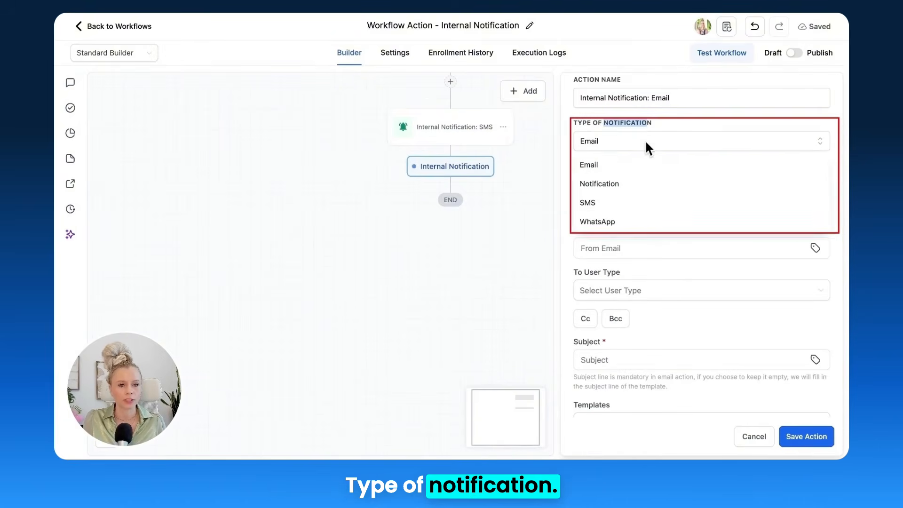
{"action": "left_click", "coordinate": [645, 120]}
{"action": "left_click", "coordinate": [637, 183]}
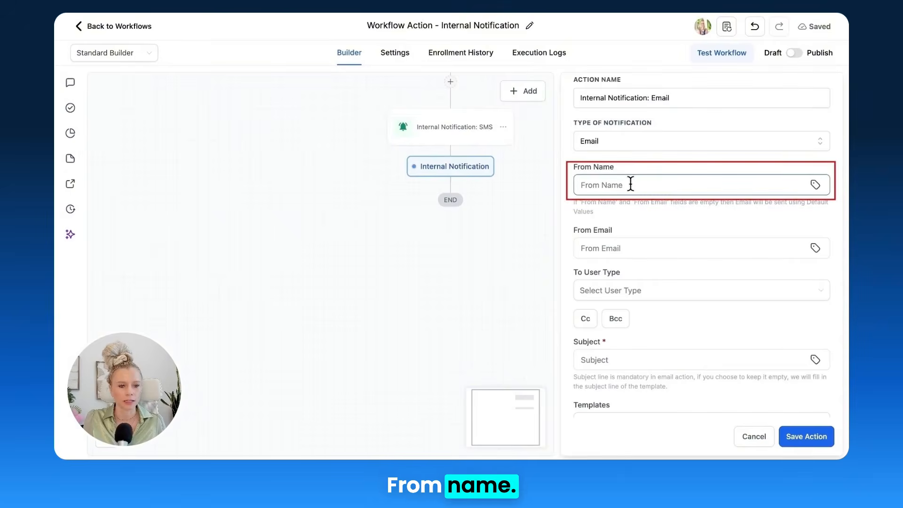
{"action": "left_click", "coordinate": [652, 196]}
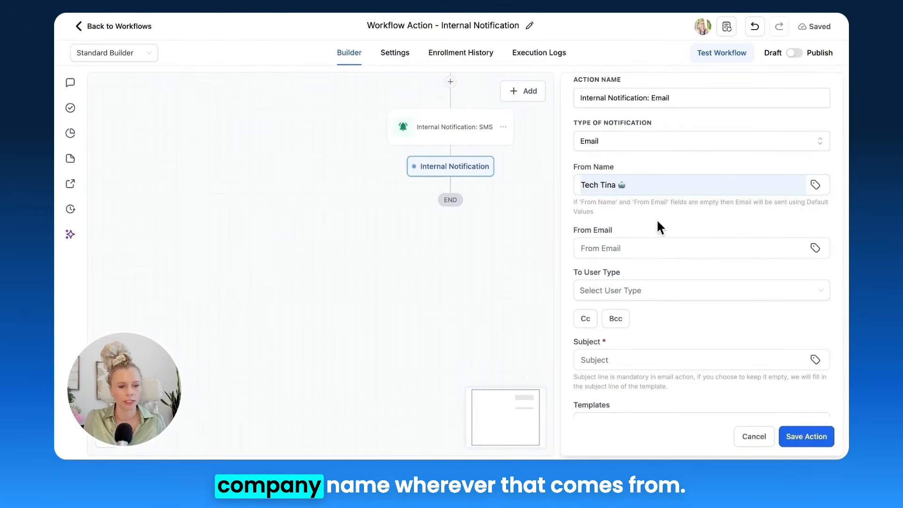
Step: Set the From Email to the Sending Email custom value
{"action": "scroll", "coordinate": [662, 214], "scroll_direction": "down", "scroll_amount": 2}
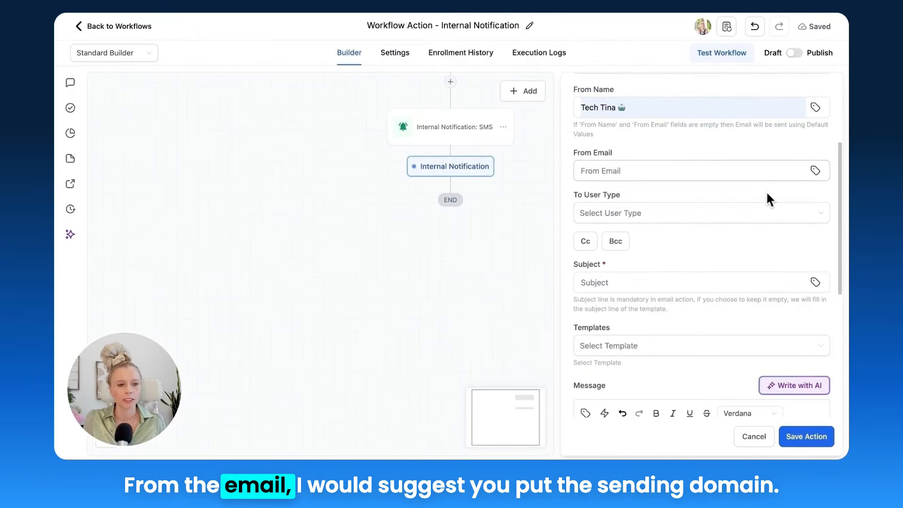
{"action": "scroll", "coordinate": [769, 188], "scroll_direction": "down", "scroll_amount": 1}
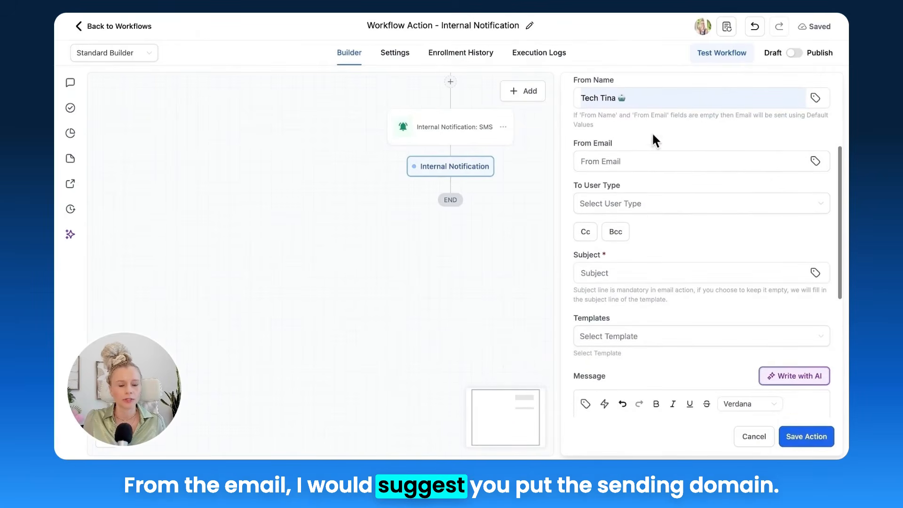
{"action": "left_click", "coordinate": [818, 165]}
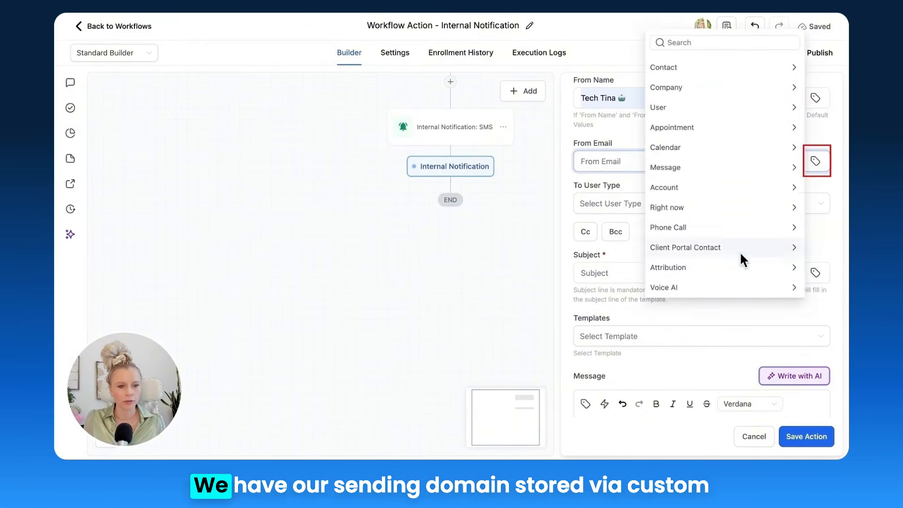
{"action": "scroll", "coordinate": [740, 254], "scroll_direction": "down", "scroll_amount": 2}
{"action": "left_click", "coordinate": [733, 282]}
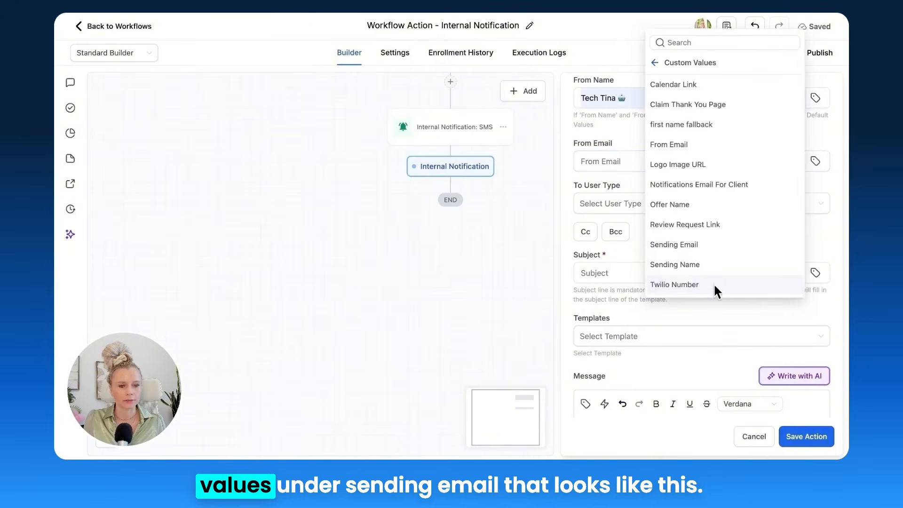
{"action": "scroll", "coordinate": [729, 246], "scroll_direction": "down", "scroll_amount": 3}
{"action": "left_click", "coordinate": [698, 187]}
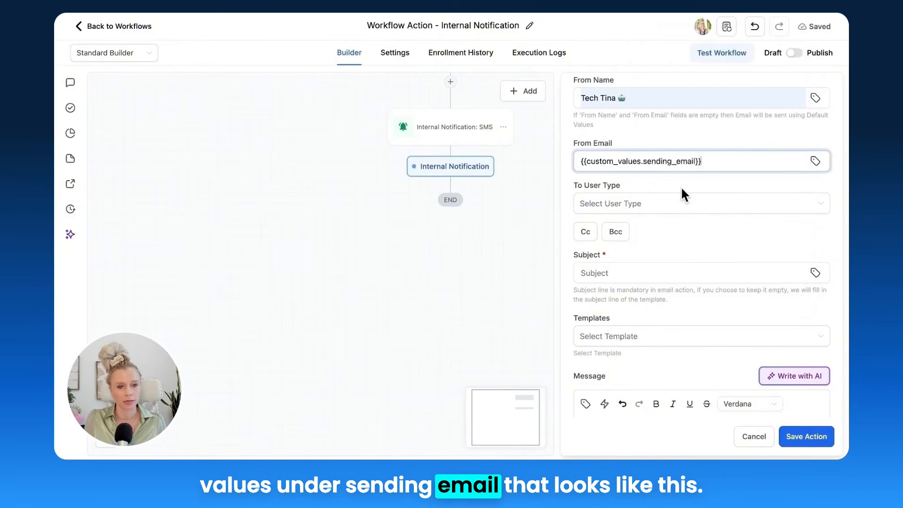
Step: Compare the From Email placeholder with the Sending Email entry's name, key and stored address in the Custom Values settings
{"action": "left_click_drag", "start_coordinate": [699, 165], "coordinate": [575, 165]}
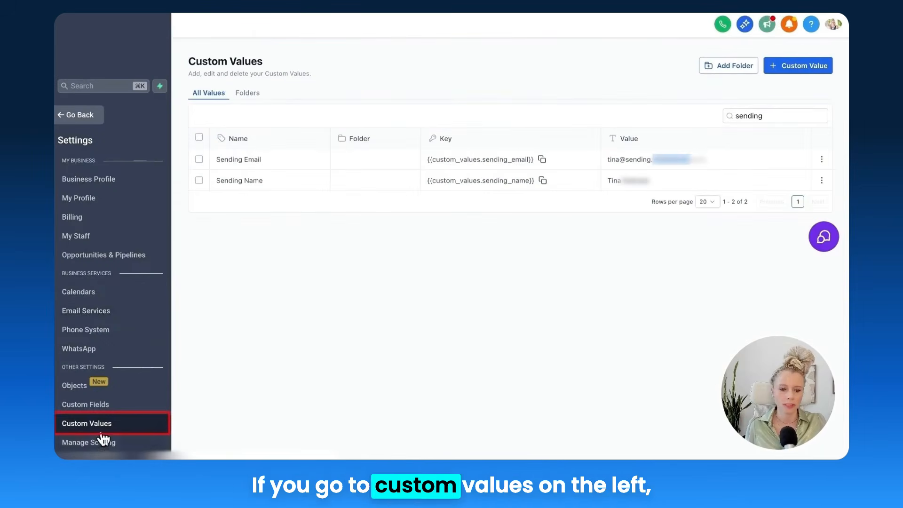
{"action": "left_click_drag", "start_coordinate": [219, 159], "coordinate": [266, 160]}
{"action": "left_click_drag", "start_coordinate": [428, 159], "coordinate": [534, 159]}
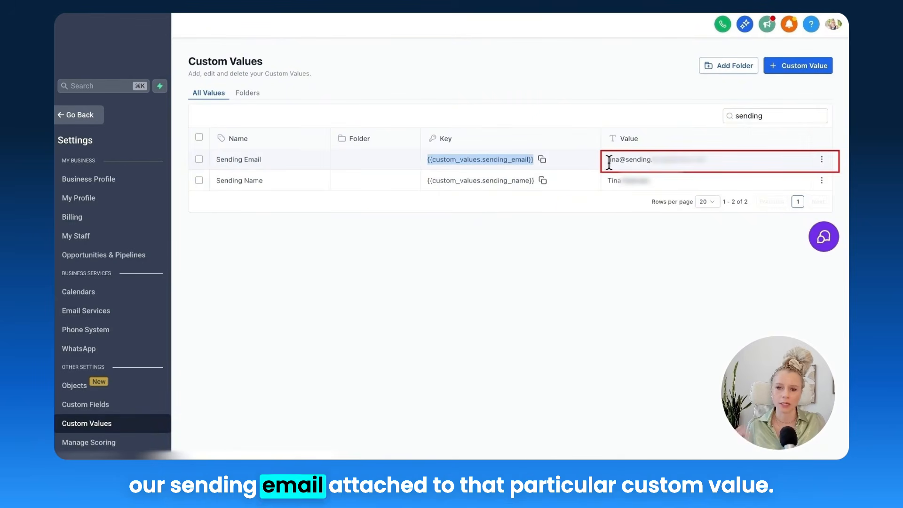
{"action": "left_click", "coordinate": [510, 160]}
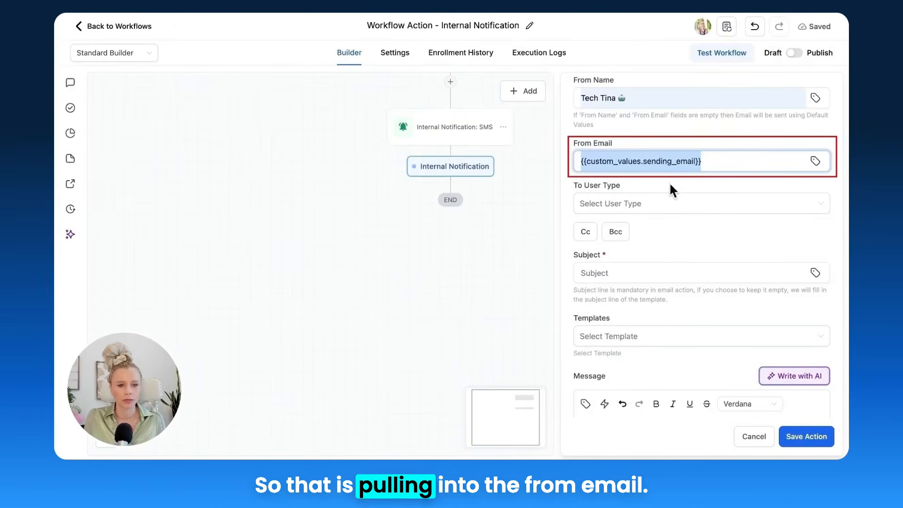
Step: Address the email notification to All Users and add a Cc with the copy recipient's email address
{"action": "left_click", "coordinate": [657, 209]}
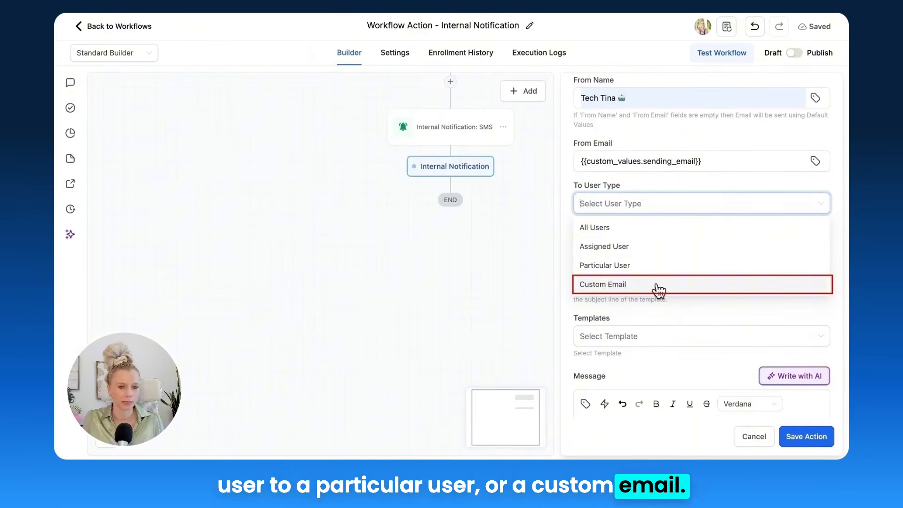
{"action": "left_click", "coordinate": [625, 233]}
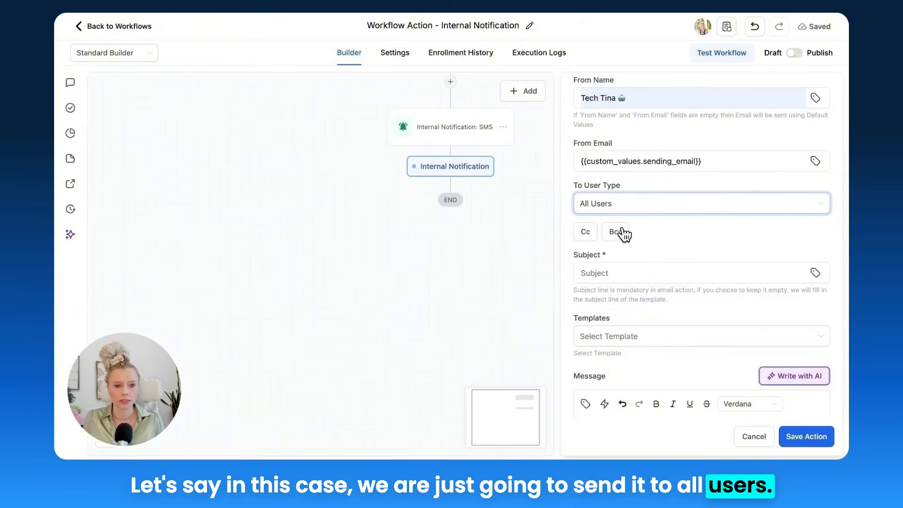
{"action": "left_click", "coordinate": [586, 233]}
{"action": "scroll", "coordinate": [642, 282], "scroll_direction": "down", "scroll_amount": 2}
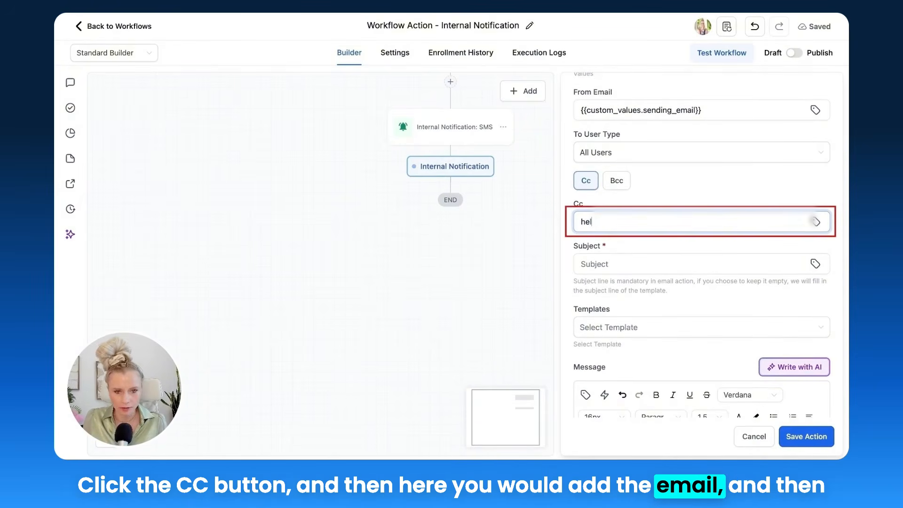
{"action": "type", "text": "hel"}
Step: Enter "🚨 important notification" as the email's subject and set its template to None
{"action": "left_click", "coordinate": [619, 262]}
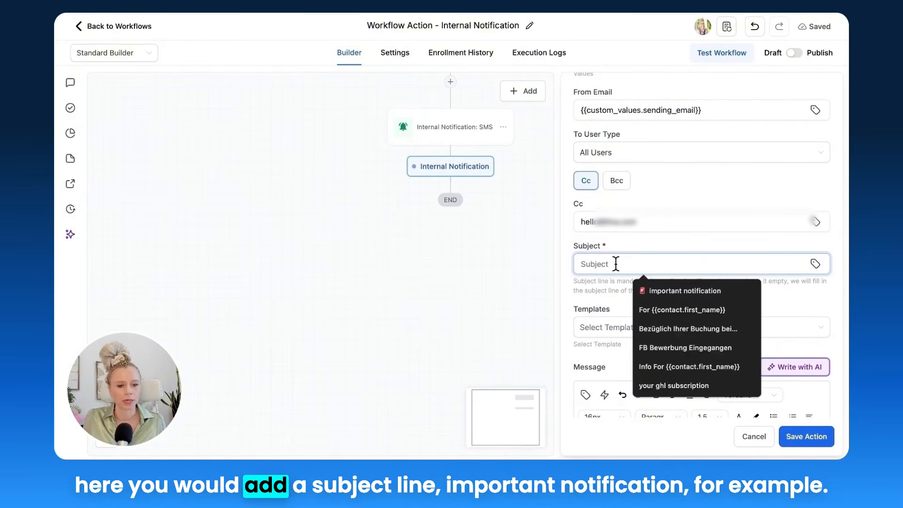
{"action": "left_click", "coordinate": [665, 289]}
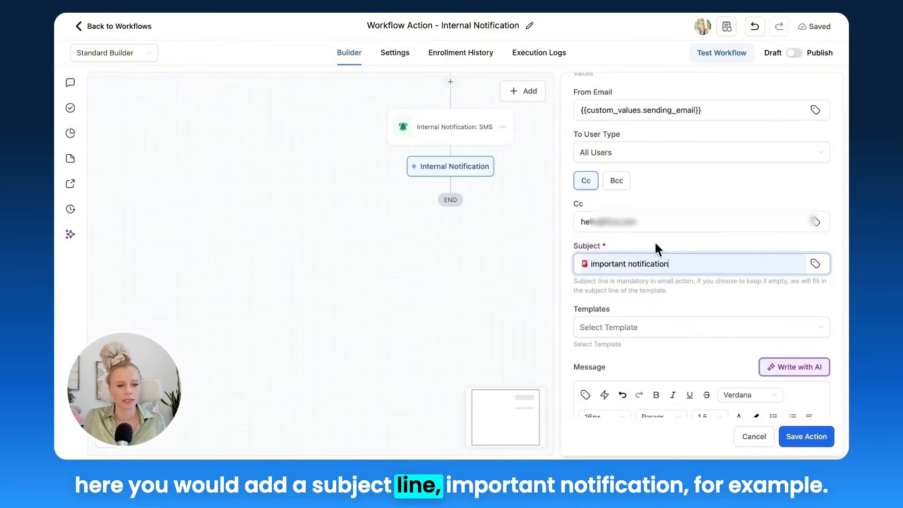
{"action": "scroll", "coordinate": [681, 316], "scroll_direction": "down", "scroll_amount": 3}
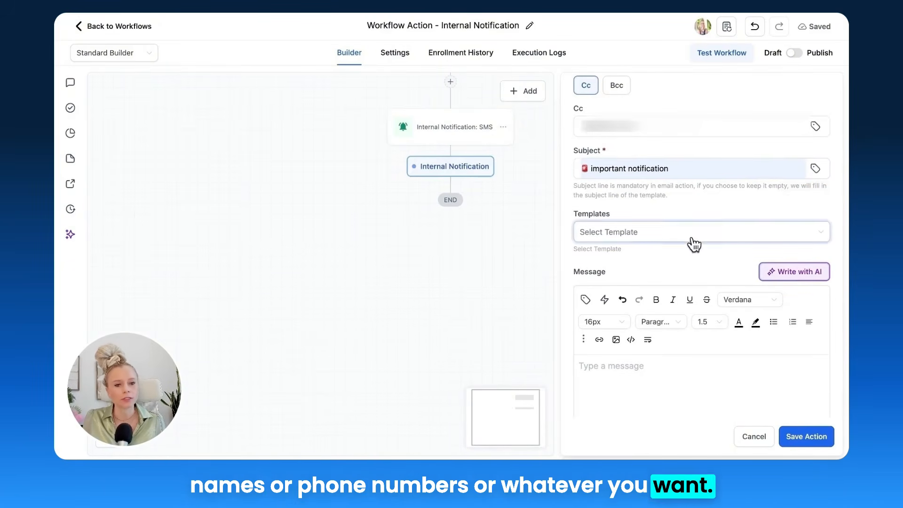
{"action": "scroll", "coordinate": [689, 243], "scroll_direction": "down", "scroll_amount": 2}
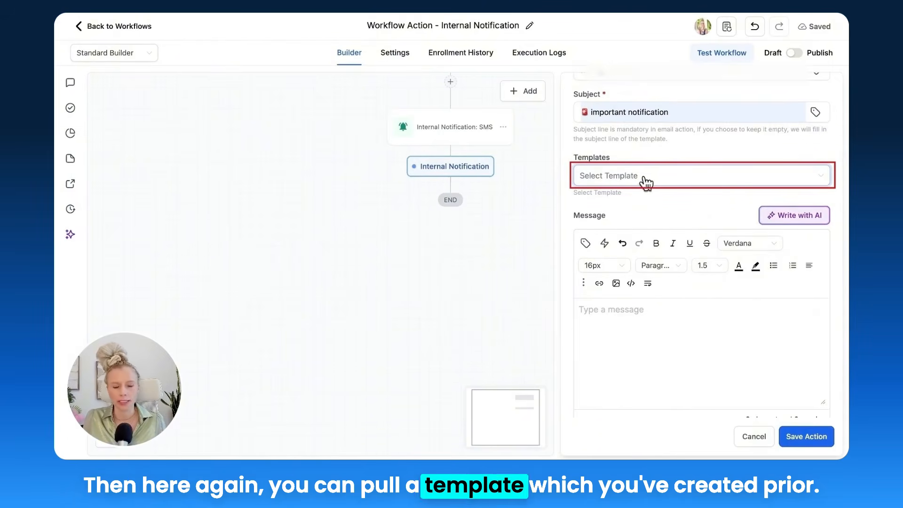
{"action": "left_click", "coordinate": [651, 181]}
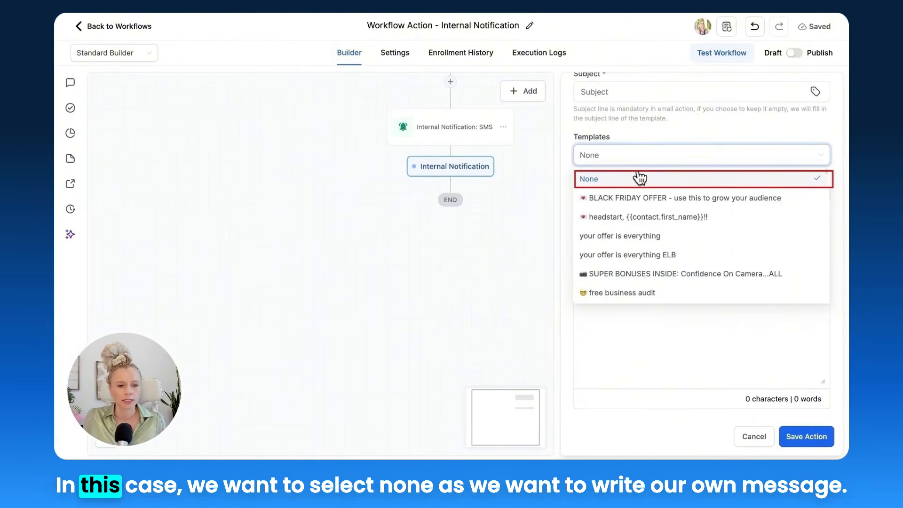
{"action": "left_click", "coordinate": [617, 187]}
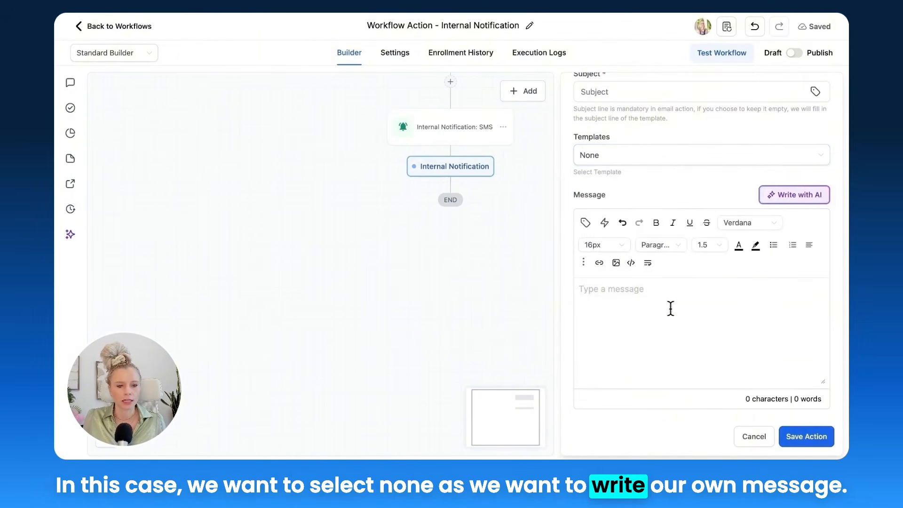
Step: Write the email's opening line as "Hey {{user.first_name}} - Please follow up on the new lead", inserting the user's first name as a custom value
{"action": "scroll", "coordinate": [670, 309], "scroll_direction": "down", "scroll_amount": 2}
{"action": "type", "text": "ey"}
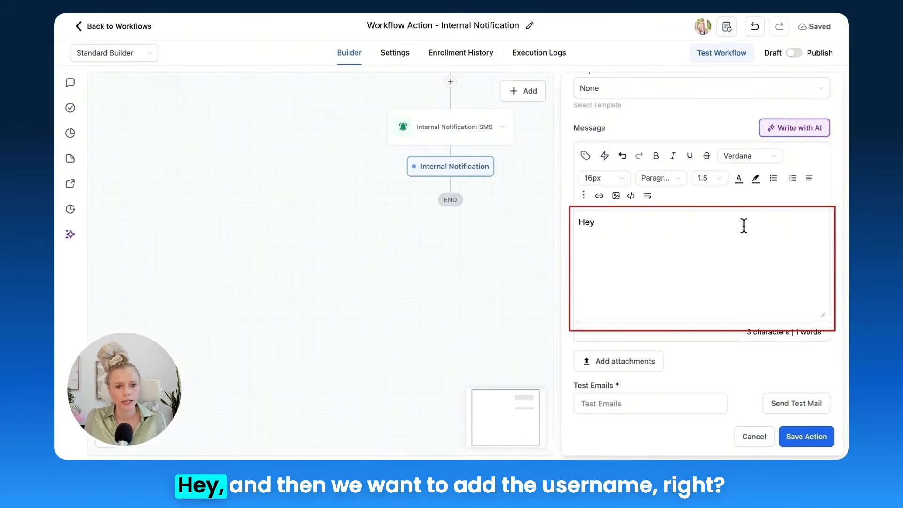
{"action": "left_click", "coordinate": [585, 155]}
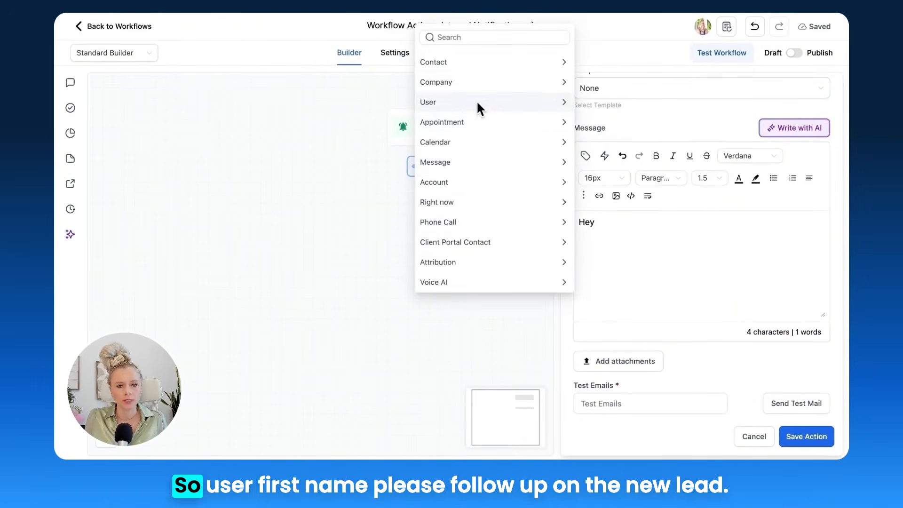
{"action": "left_click", "coordinate": [476, 101]}
{"action": "left_click", "coordinate": [459, 111]}
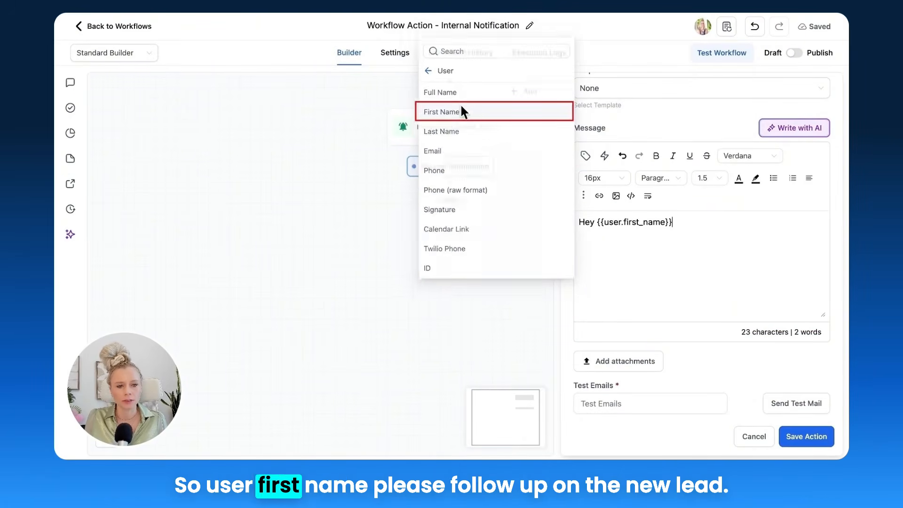
{"action": "type", "text": "- Please follow up on the new lead"}
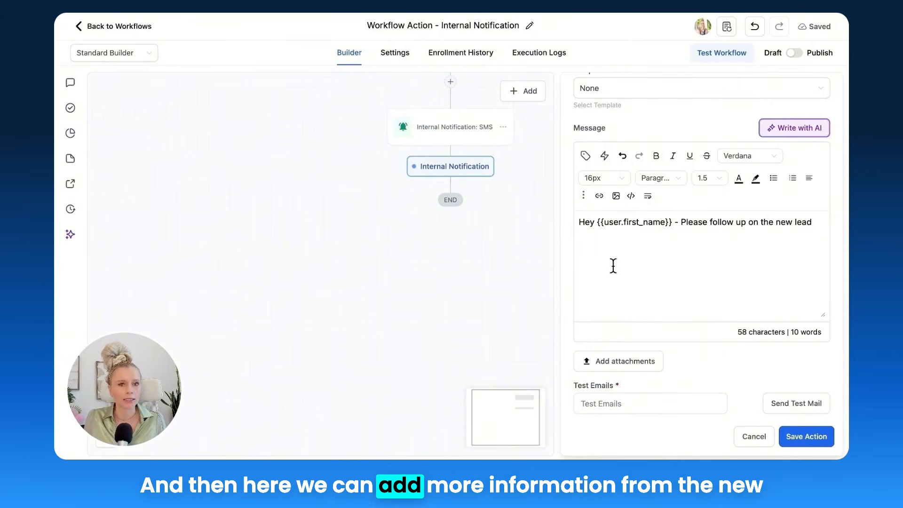
{"action": "key", "text": "Return"}
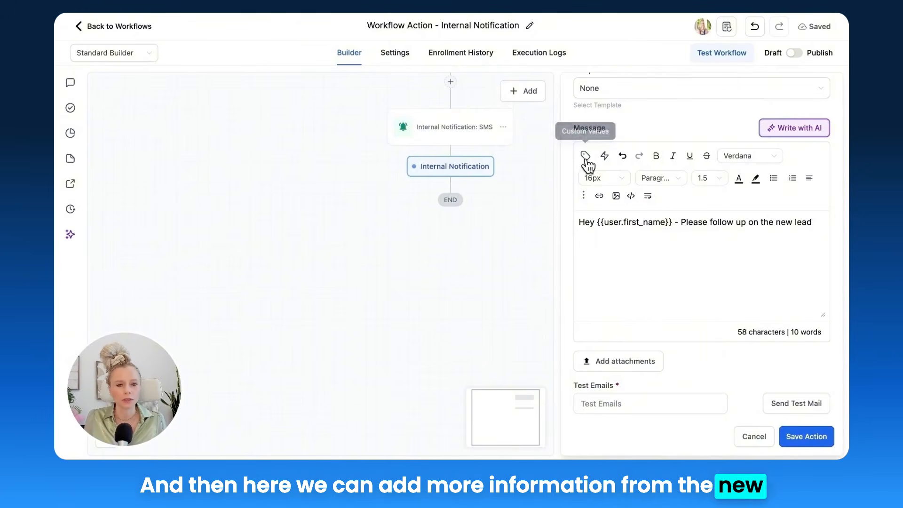
Step: Insert the contact's Full Name, Email and Phone custom values on separate lines below the opening line of the email message
{"action": "scroll", "coordinate": [446, 159], "scroll_direction": "up", "scroll_amount": 1}
{"action": "scroll", "coordinate": [447, 162], "scroll_direction": "up", "scroll_amount": 10}
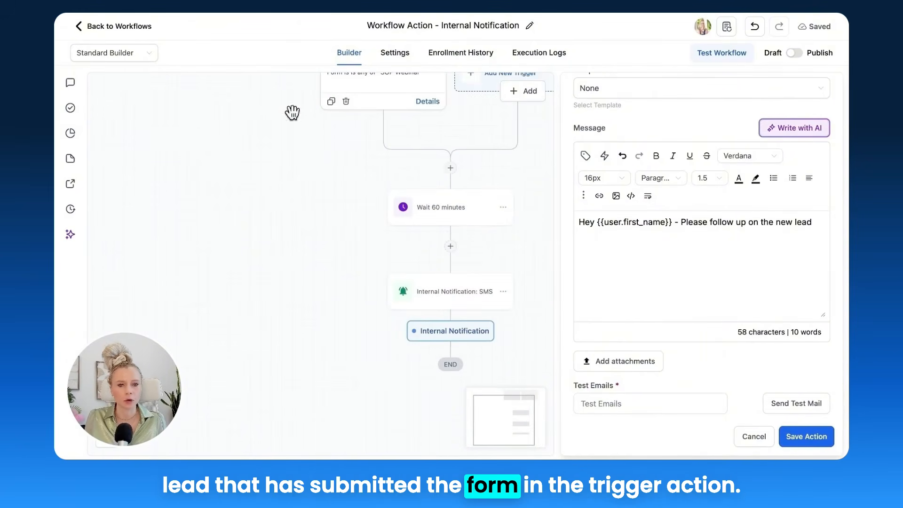
{"action": "scroll", "coordinate": [488, 227], "scroll_direction": "down", "scroll_amount": 6}
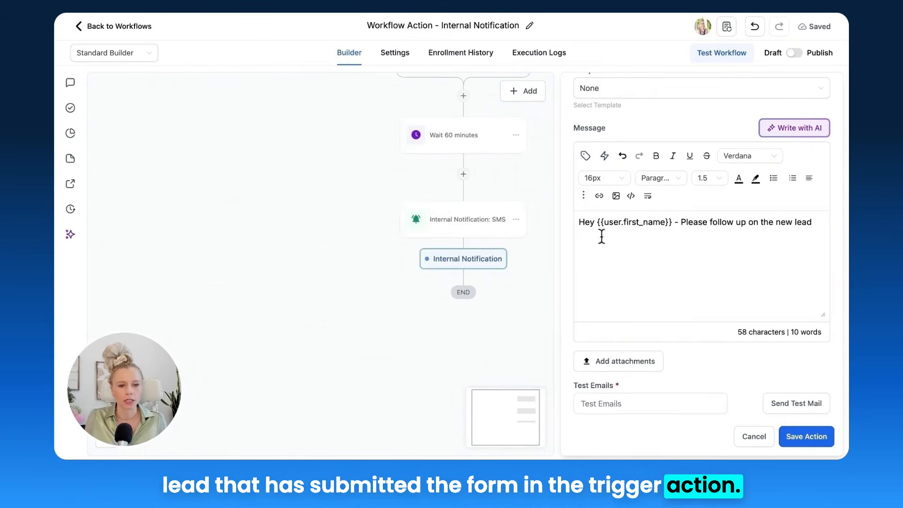
{"action": "left_click", "coordinate": [585, 158]}
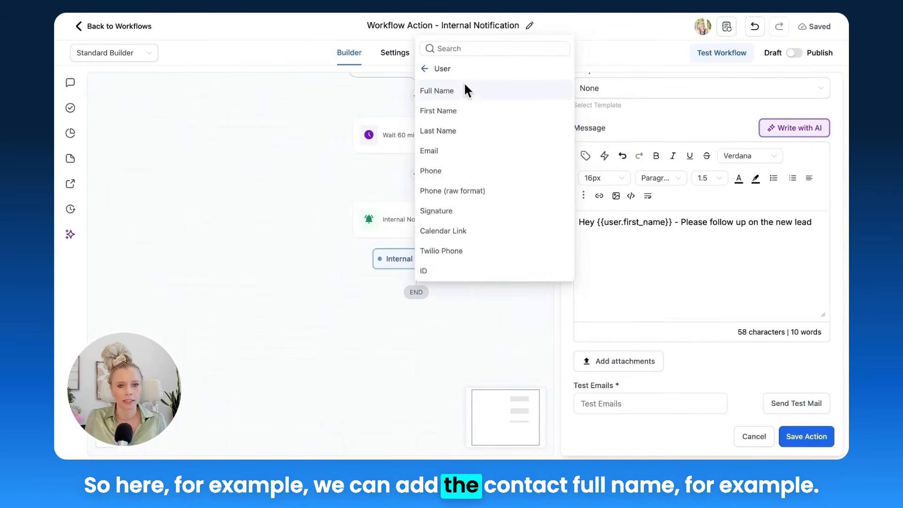
{"action": "left_click", "coordinate": [443, 68]}
{"action": "left_click", "coordinate": [443, 65]}
{"action": "left_click", "coordinate": [477, 80]}
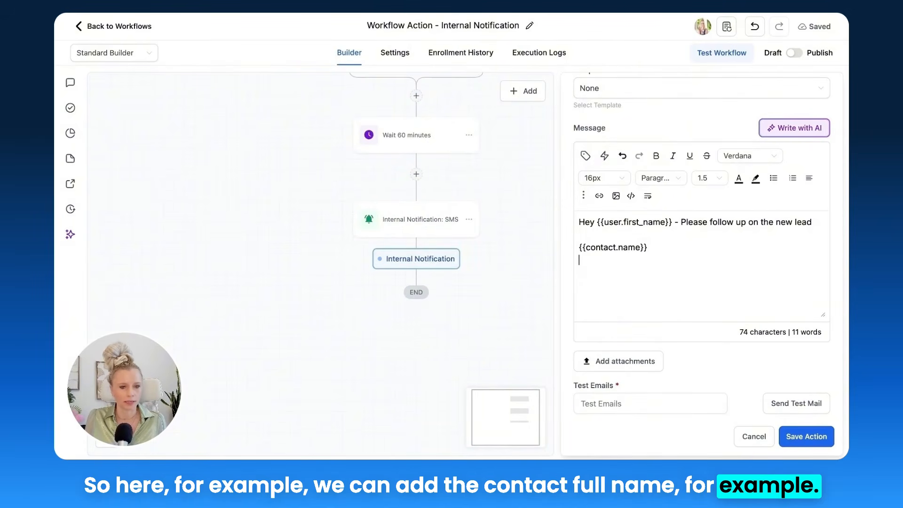
{"action": "left_click", "coordinate": [585, 156]}
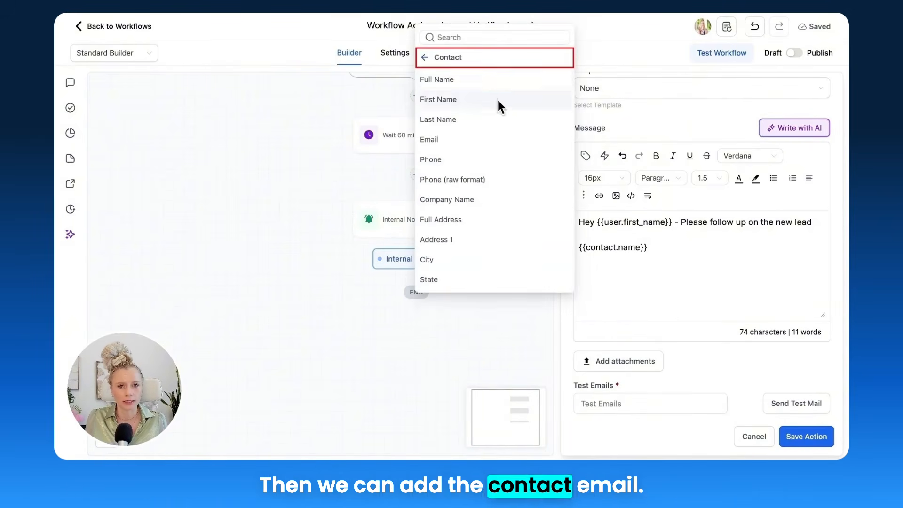
{"action": "left_click", "coordinate": [512, 139]}
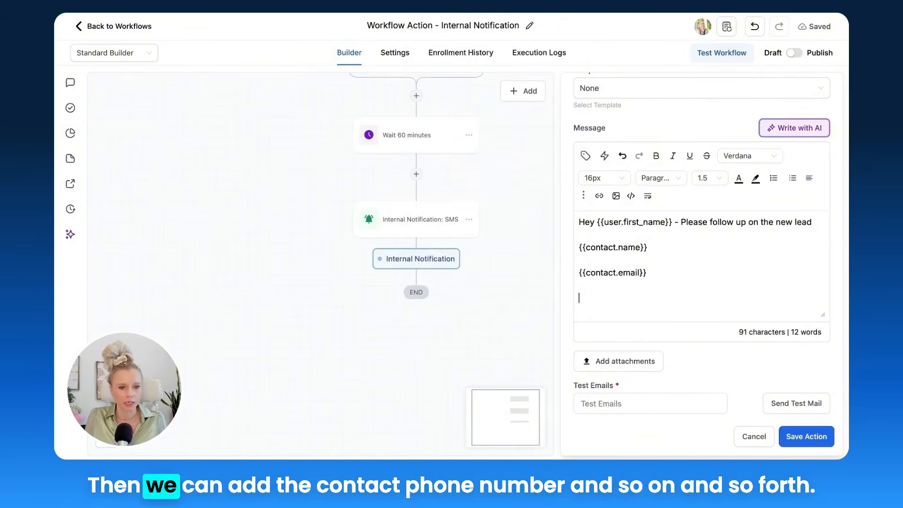
{"action": "left_click", "coordinate": [584, 156]}
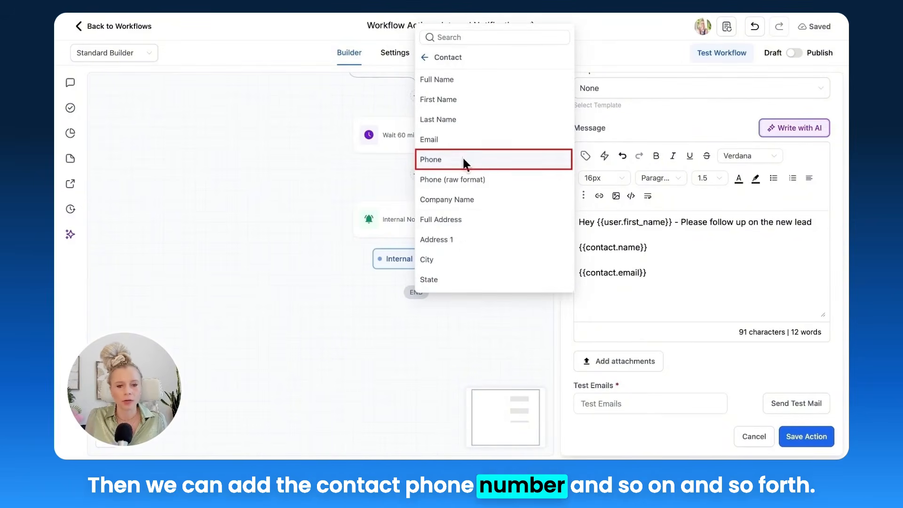
{"action": "left_click", "coordinate": [476, 160]}
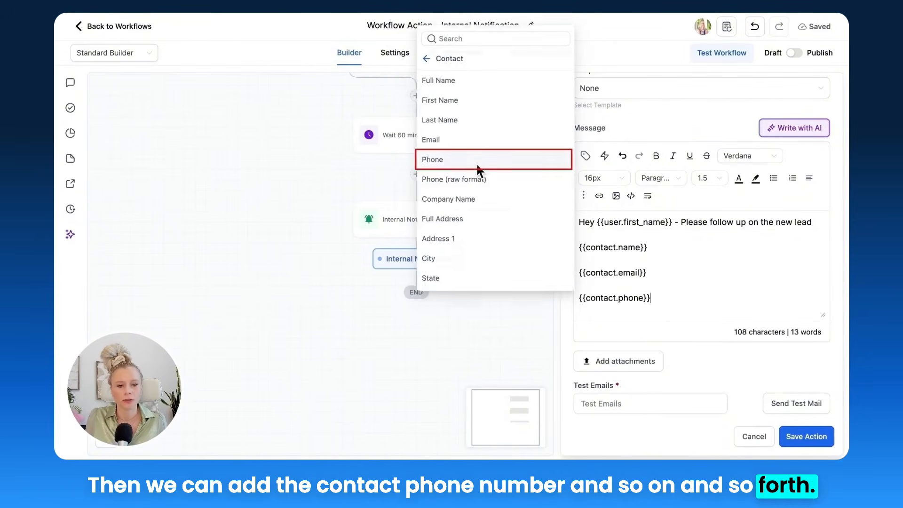
Step: Attach "Payments Integration Configure Payment Providers by Channel_BLANK.png" to the email notification and try to save the action
{"action": "left_click", "coordinate": [630, 354]}
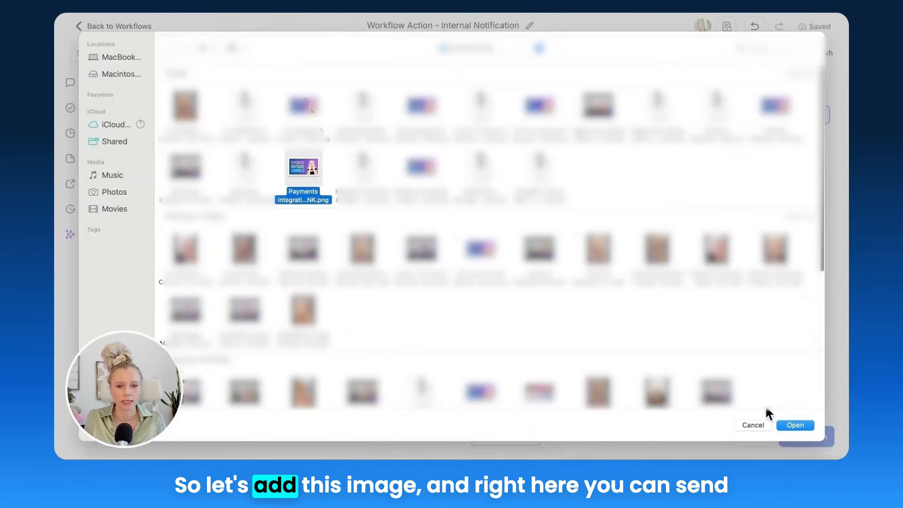
{"action": "left_click", "coordinate": [792, 423]}
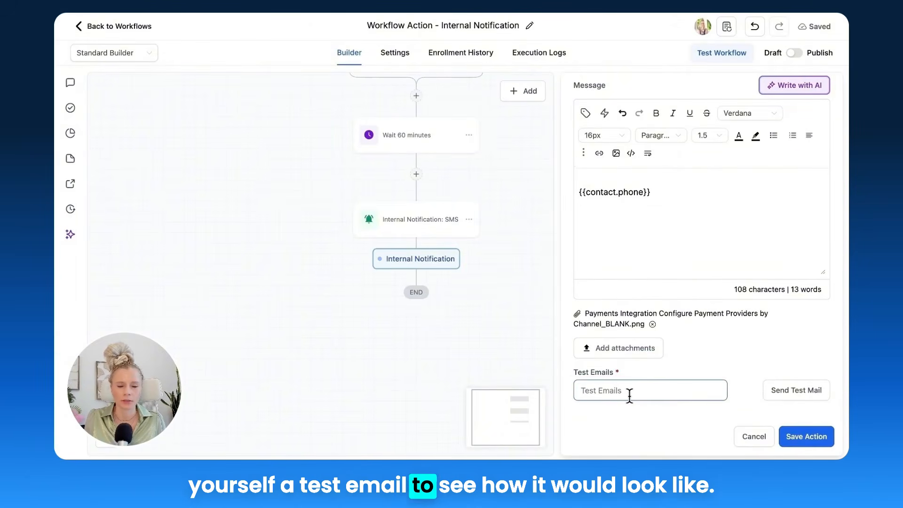
{"action": "left_click", "coordinate": [796, 439]}
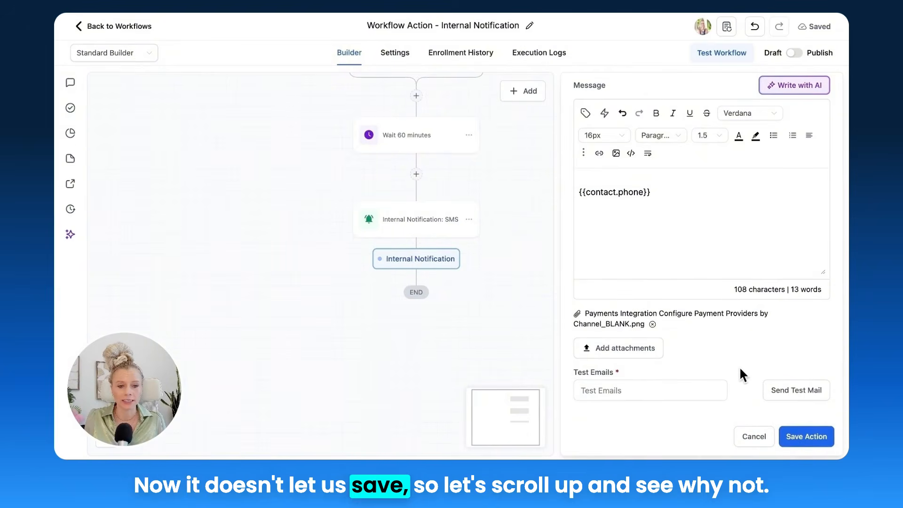
Step: Fill in the missing email subject with "🚨 important notification" and save the email notification action
{"action": "scroll", "coordinate": [739, 366], "scroll_direction": "up", "scroll_amount": 5}
{"action": "scroll", "coordinate": [739, 369], "scroll_direction": "up", "scroll_amount": 1}
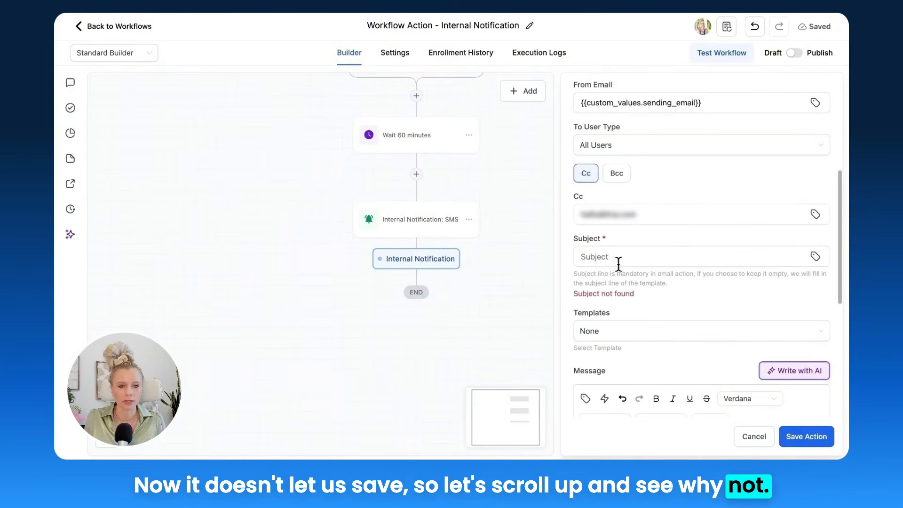
{"action": "left_click", "coordinate": [655, 256]}
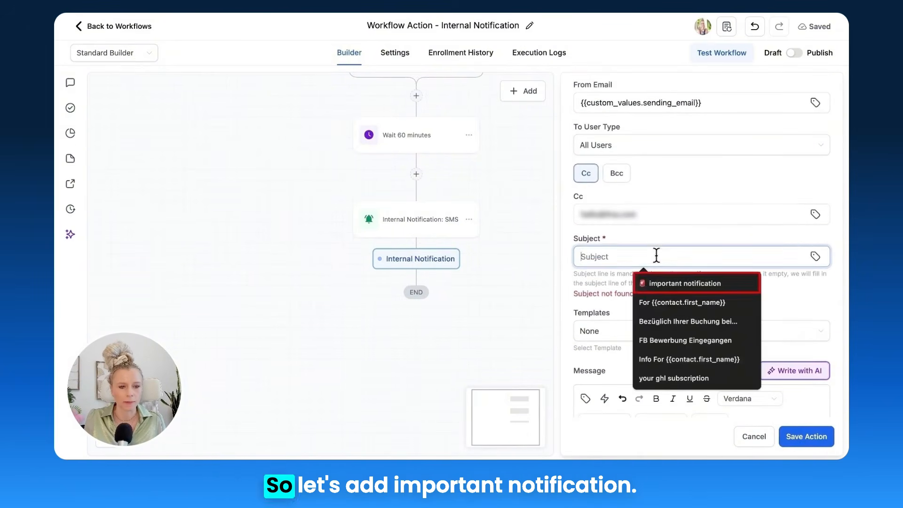
{"action": "left_click", "coordinate": [659, 276]}
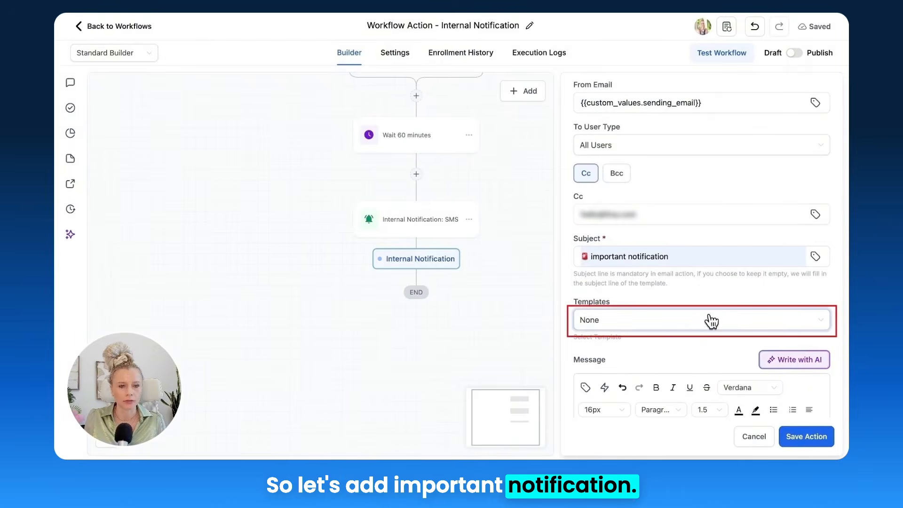
{"action": "scroll", "coordinate": [710, 318], "scroll_direction": "down", "scroll_amount": 6}
{"action": "left_click", "coordinate": [801, 434]}
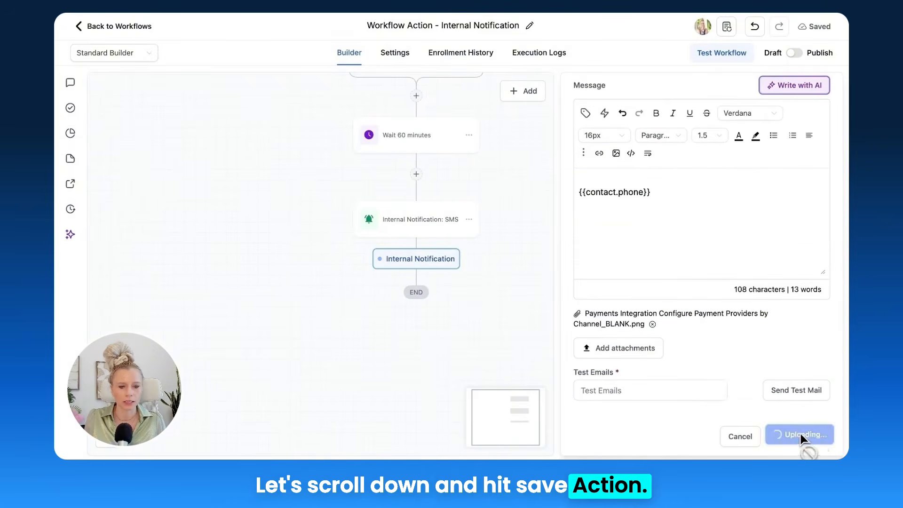
Step: Add an internal notification action of type Notification after the email action and name it "Internal Notification: In app"
{"action": "left_click_drag", "start_coordinate": [604, 268], "coordinate": [605, 303]}
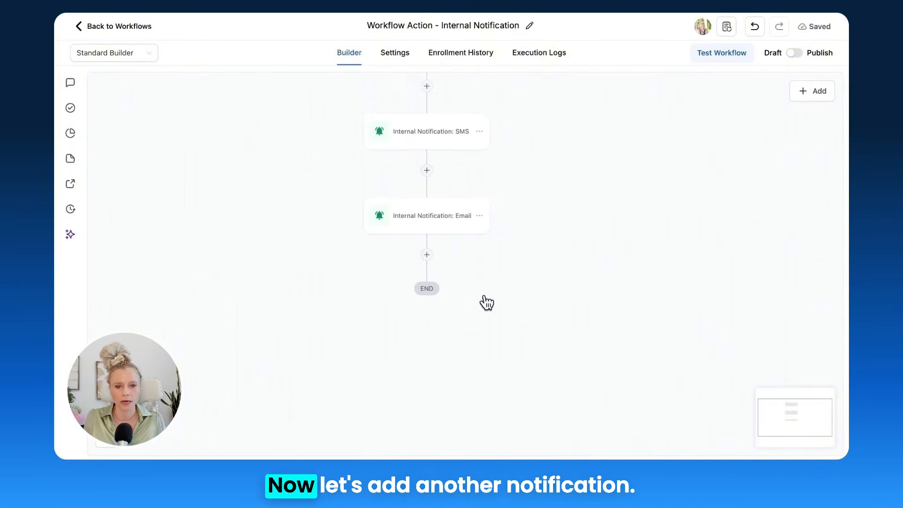
{"action": "left_click", "coordinate": [427, 255]}
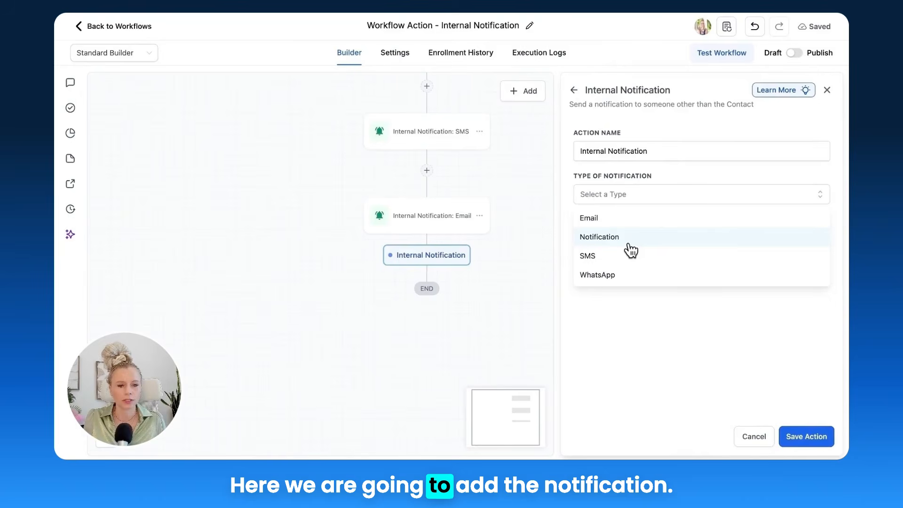
{"action": "left_click", "coordinate": [630, 242]}
{"action": "left_click", "coordinate": [670, 149]}
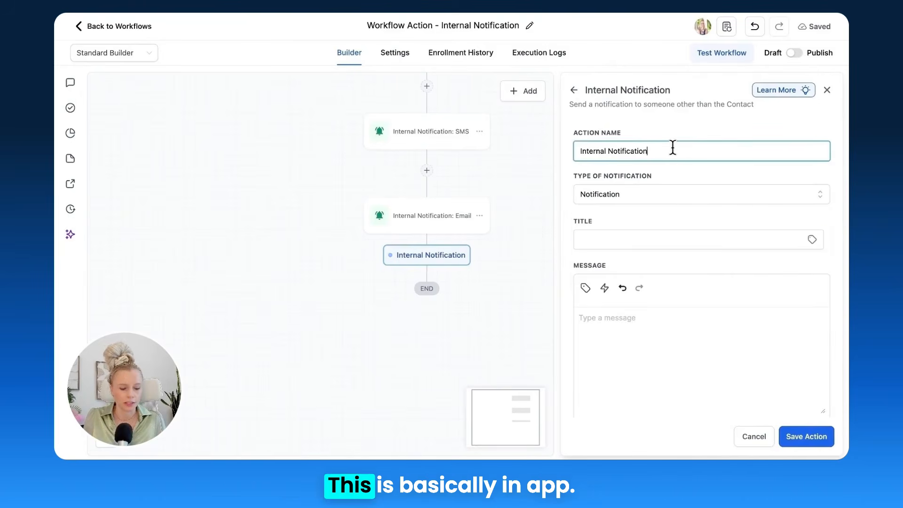
{"action": "type", "text": ": In app"}
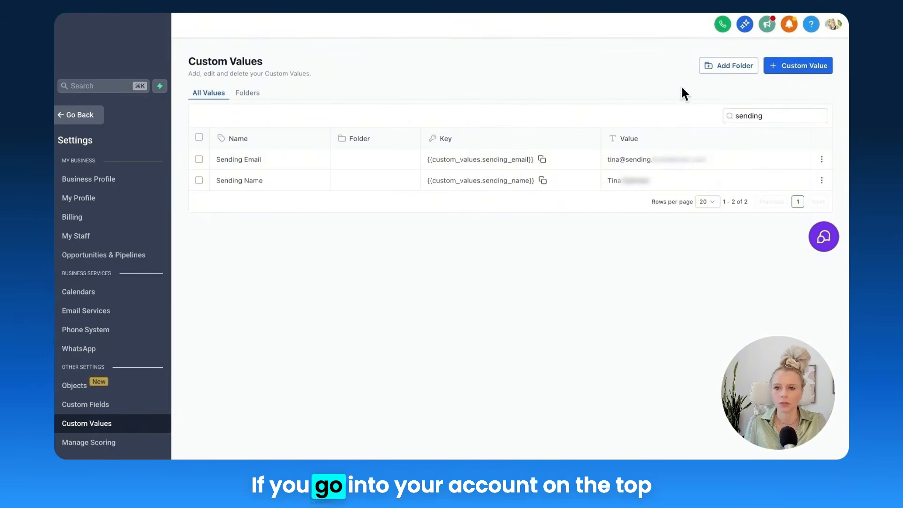
Step: Examine the account's system notifications list to see where in-app notifications are delivered
{"action": "left_click", "coordinate": [789, 25]}
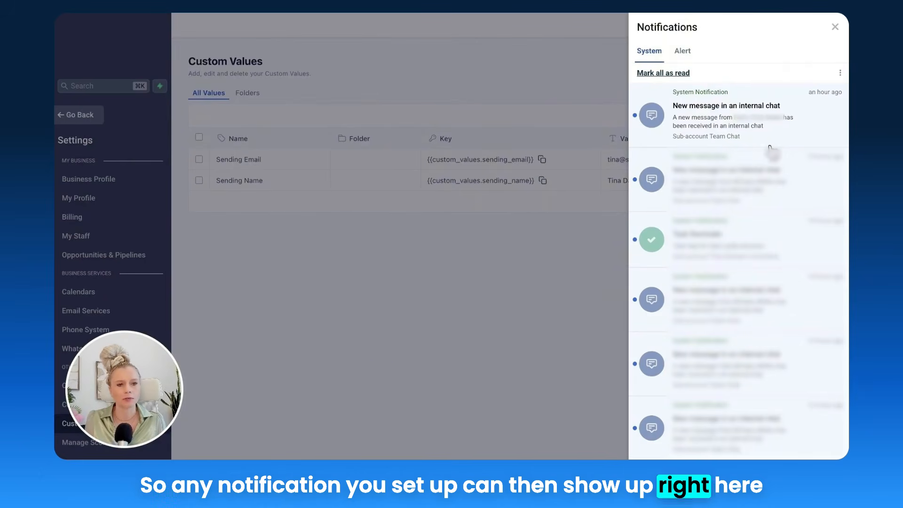
{"action": "left_click", "coordinate": [835, 26]}
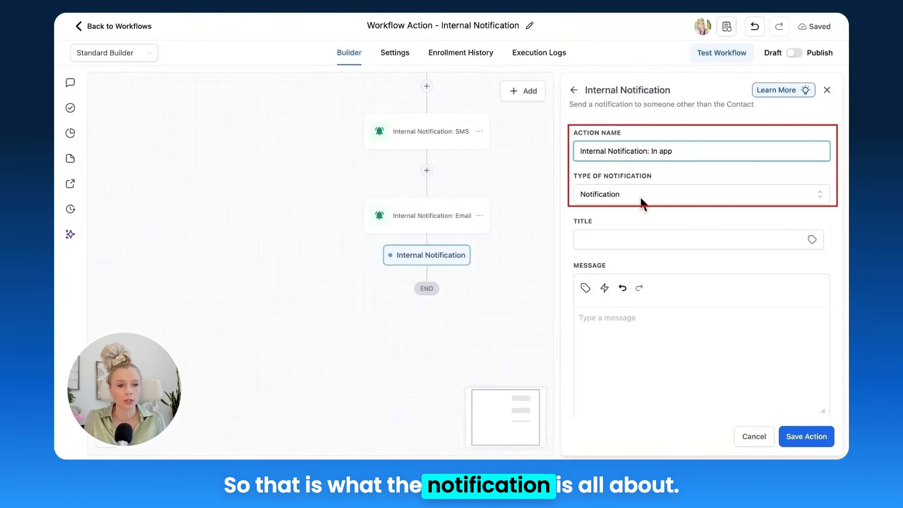
Step: Set the in-app notification's title to the suggested "📞 {{contact.name}} - Opted in MINDSET JOURNAL PDF"
{"action": "left_click", "coordinate": [640, 239]}
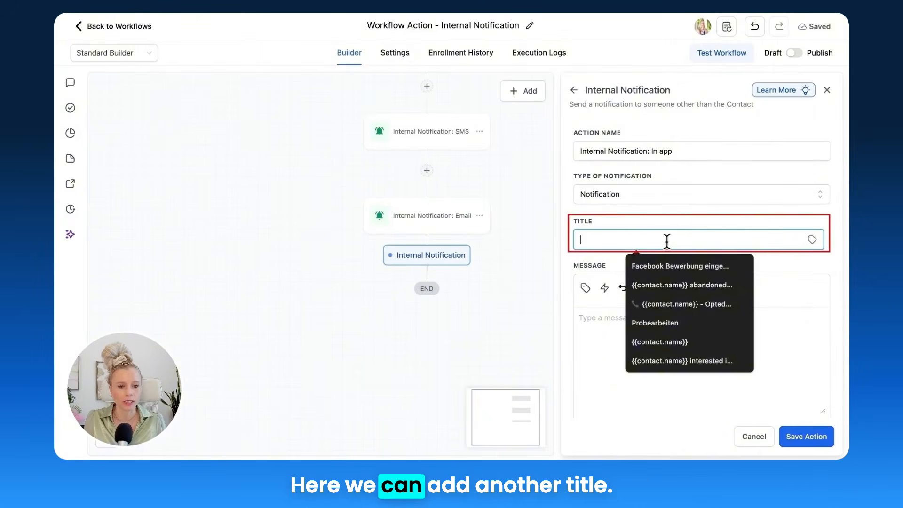
{"action": "left_click", "coordinate": [714, 304]}
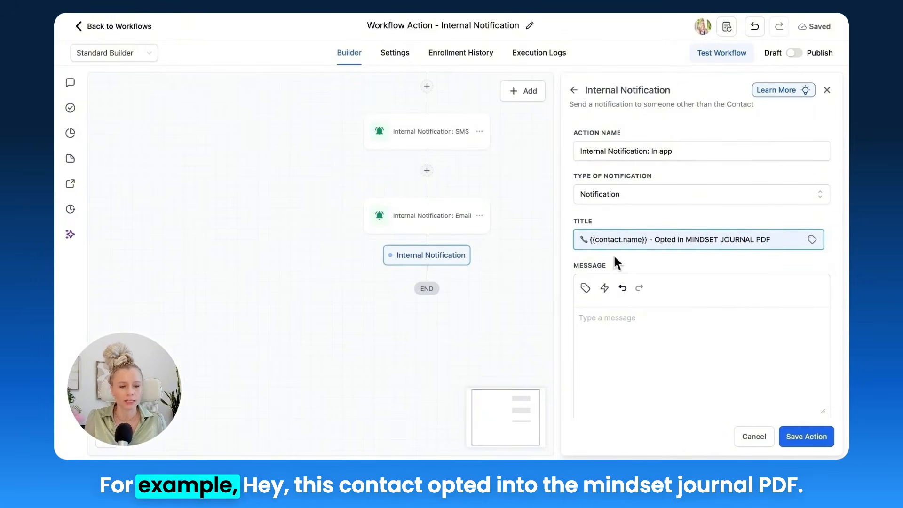
{"action": "left_click", "coordinate": [660, 239]}
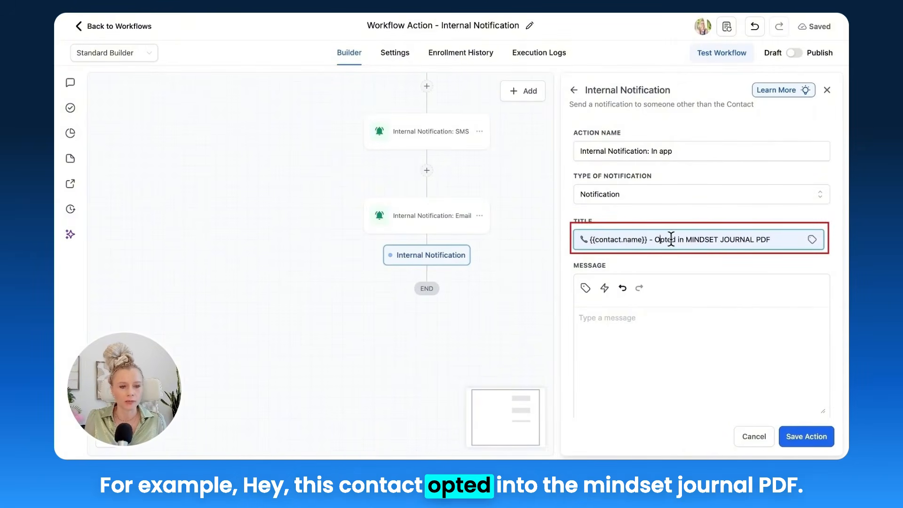
{"action": "left_click_drag", "start_coordinate": [694, 240], "coordinate": [754, 243]}
{"action": "left_click", "coordinate": [736, 264]}
Step: Write "Please call her asap" as the in-app notification's message and insert the contact's Phone custom value below it
{"action": "scroll", "coordinate": [701, 276], "scroll_direction": "down", "scroll_amount": 3}
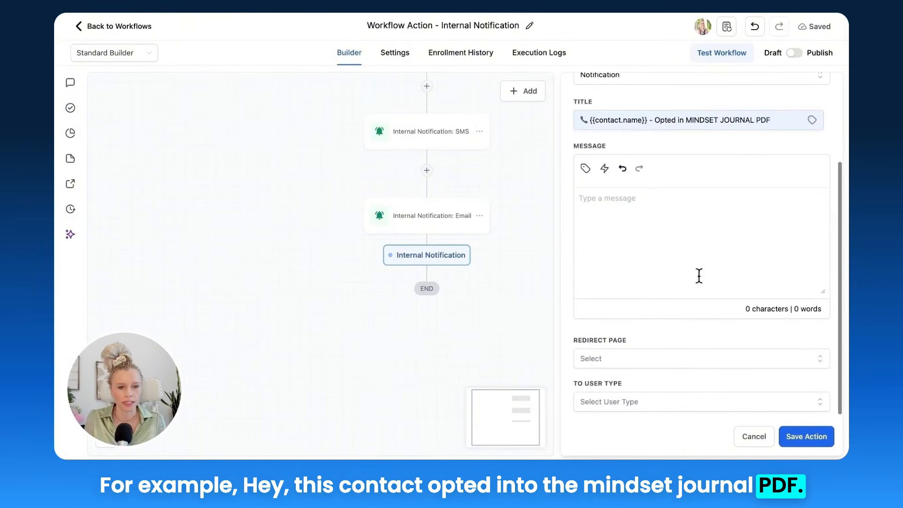
{"action": "left_click", "coordinate": [635, 229]}
{"action": "type", "text": "Please call her asap"}
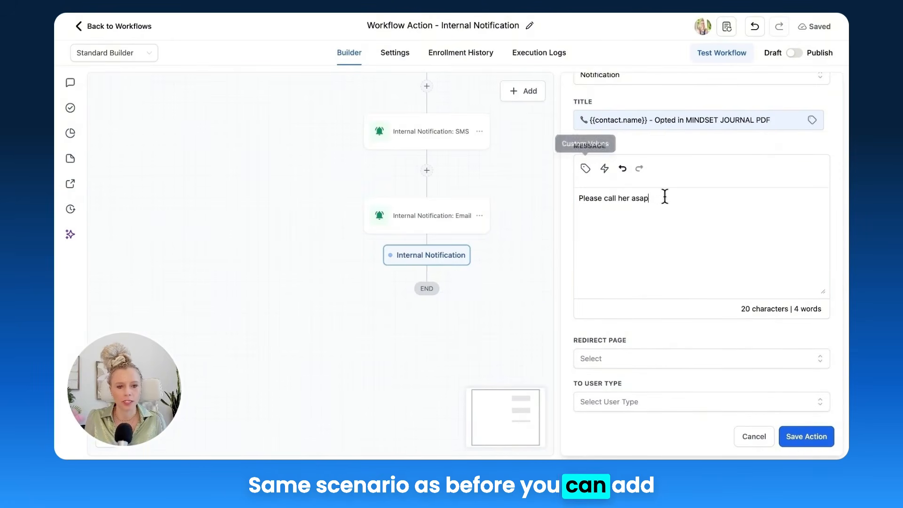
{"action": "key", "text": "Return"}
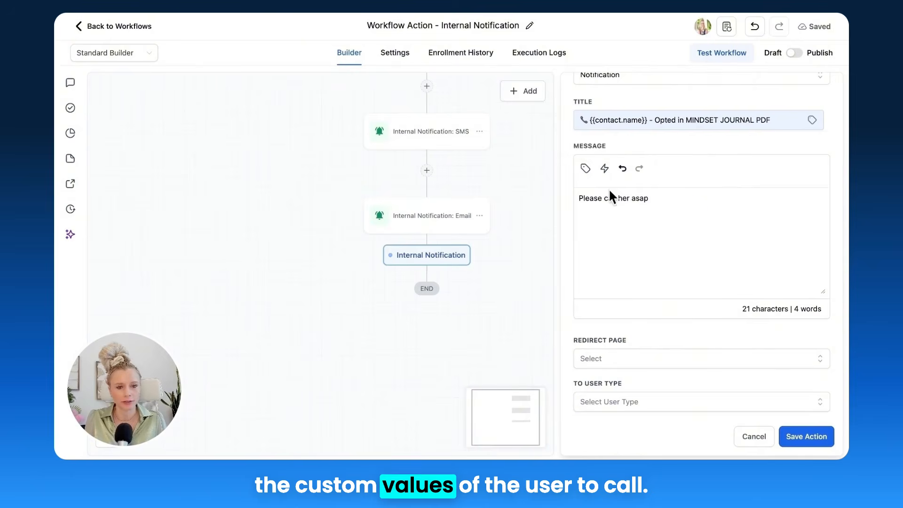
{"action": "left_click", "coordinate": [585, 168]}
{"action": "left_click", "coordinate": [489, 74]}
{"action": "left_click", "coordinate": [509, 172]}
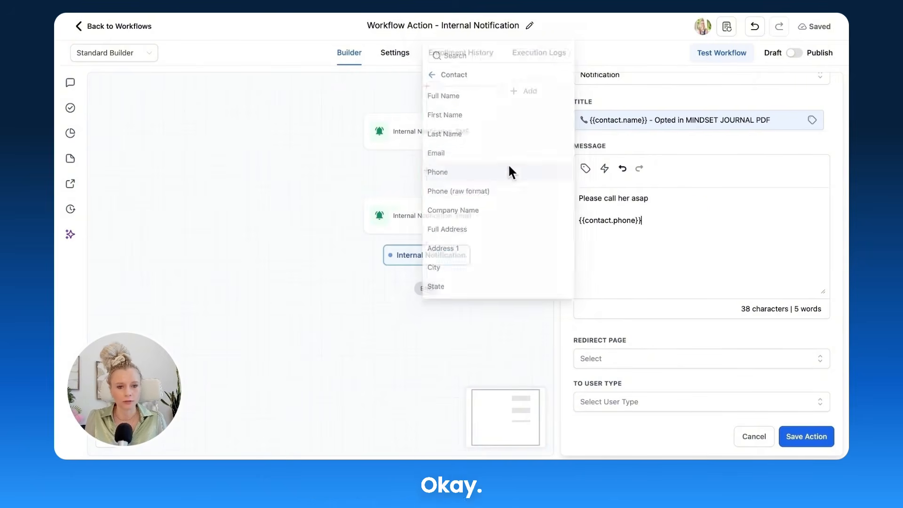
{"action": "key", "text": "Return"}
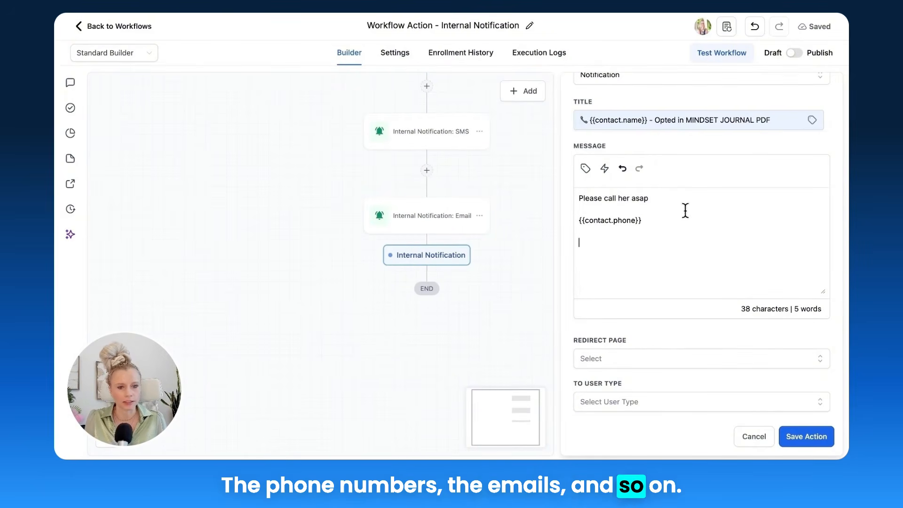
{"action": "left_click", "coordinate": [605, 169]}
{"action": "left_click", "coordinate": [724, 186]}
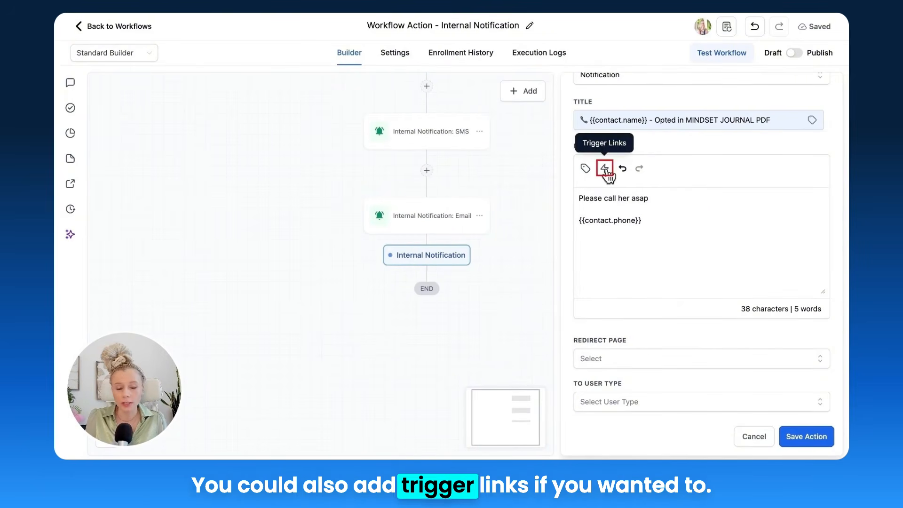
Step: Set the in-app notification's redirect page to Opportunity and its recipient to the user assigned to the contact, and save the action
{"action": "scroll", "coordinate": [645, 261], "scroll_direction": "down", "scroll_amount": 1}
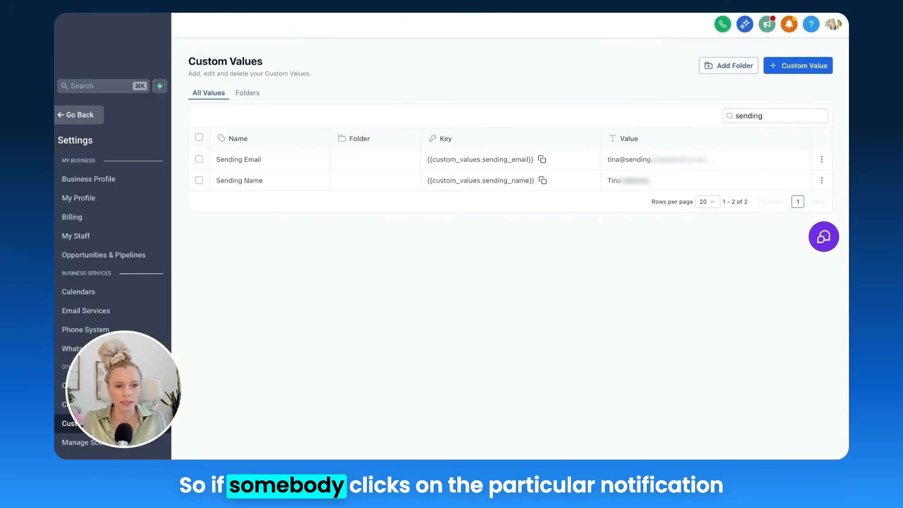
{"action": "left_click", "coordinate": [788, 24]}
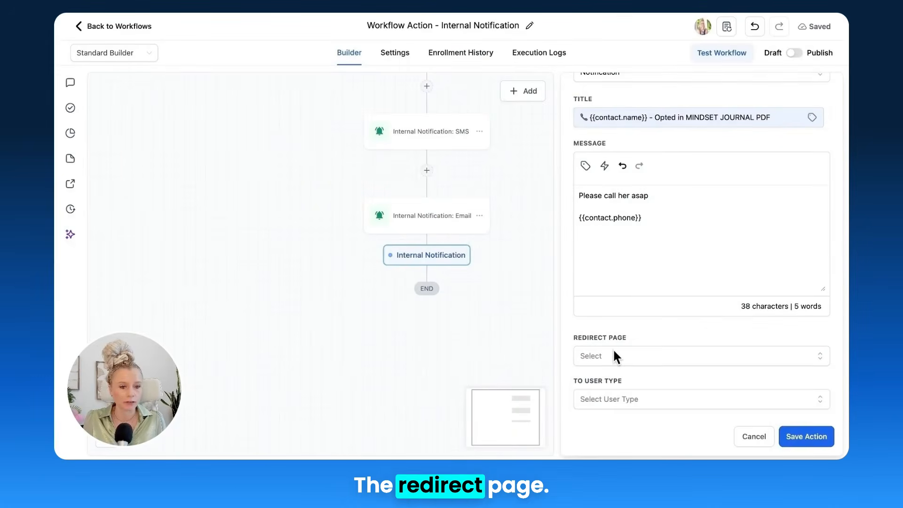
{"action": "left_click", "coordinate": [613, 353]}
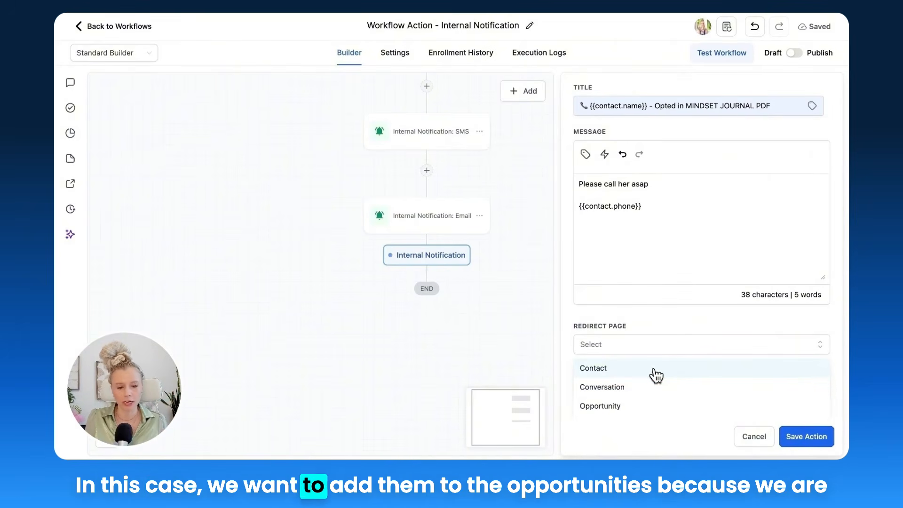
{"action": "left_click", "coordinate": [645, 407]}
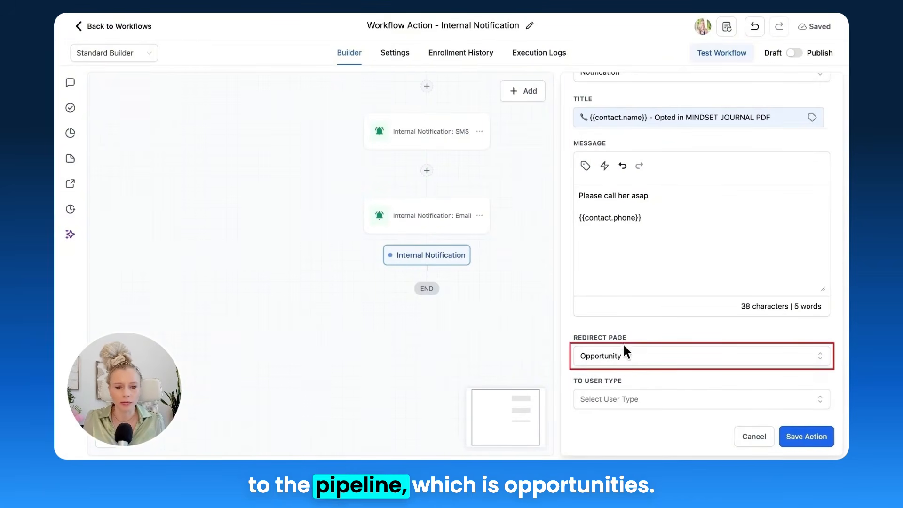
{"action": "left_click", "coordinate": [615, 398]}
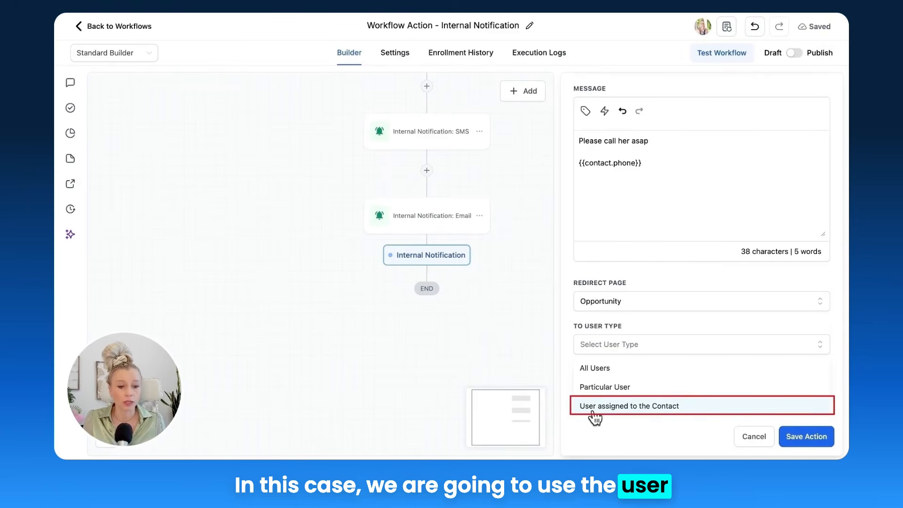
{"action": "left_click", "coordinate": [635, 413]}
{"action": "left_click", "coordinate": [805, 438]}
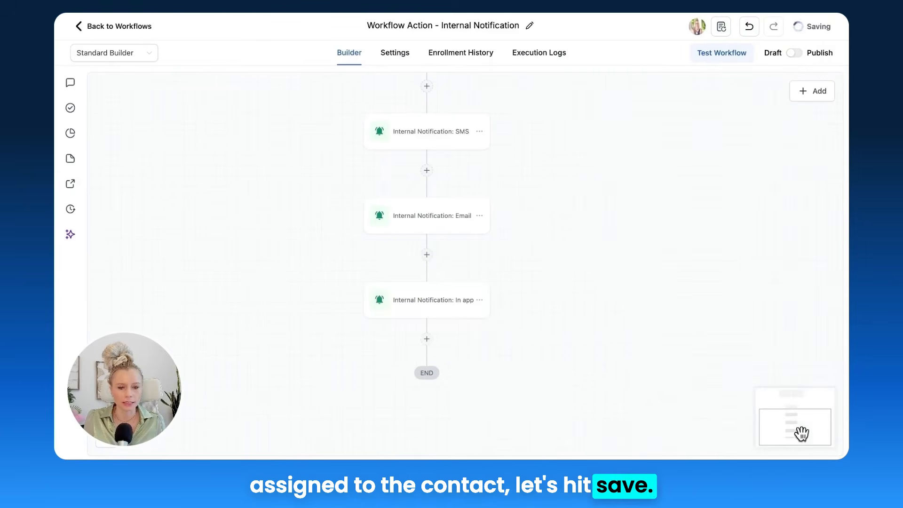
Step: Add an internal notification action of type WhatsApp after the in-app action and name it "Internal Notification: whatsapp"
{"action": "left_click", "coordinate": [427, 337]}
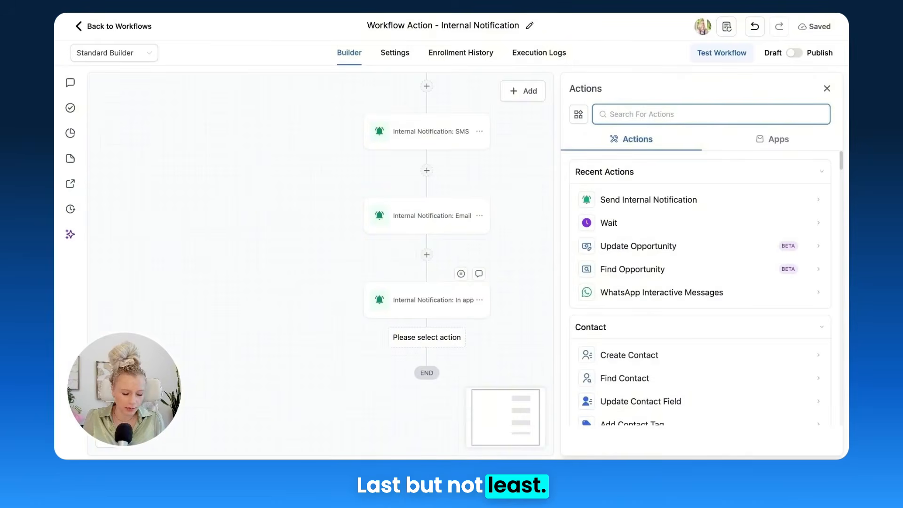
{"action": "type", "text": "not"}
{"action": "left_click", "coordinate": [589, 285]}
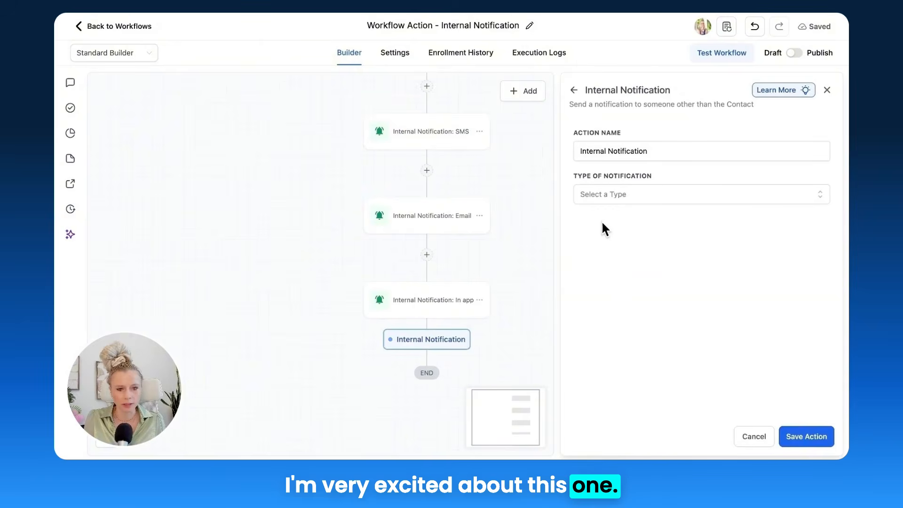
{"action": "left_click", "coordinate": [600, 196]}
{"action": "left_click", "coordinate": [616, 272]}
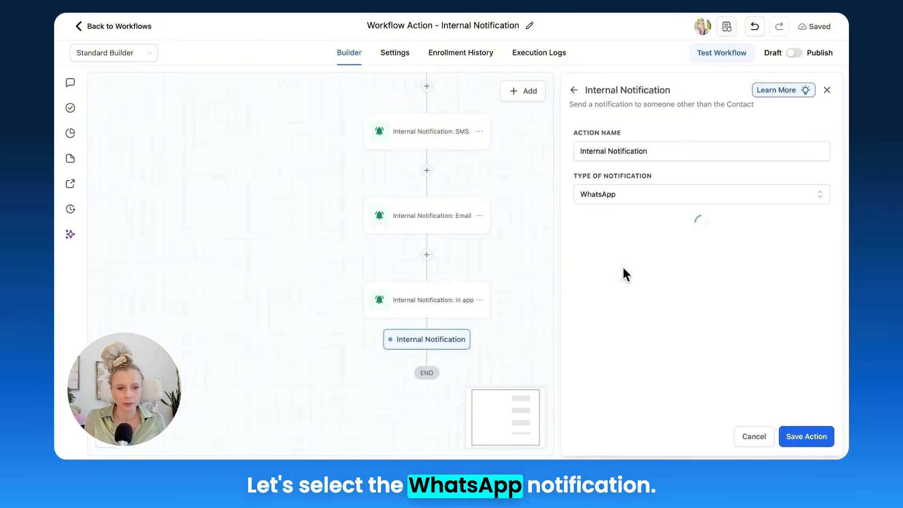
{"action": "left_click", "coordinate": [680, 151]}
{"action": "type", "text": ": whatsapp"}
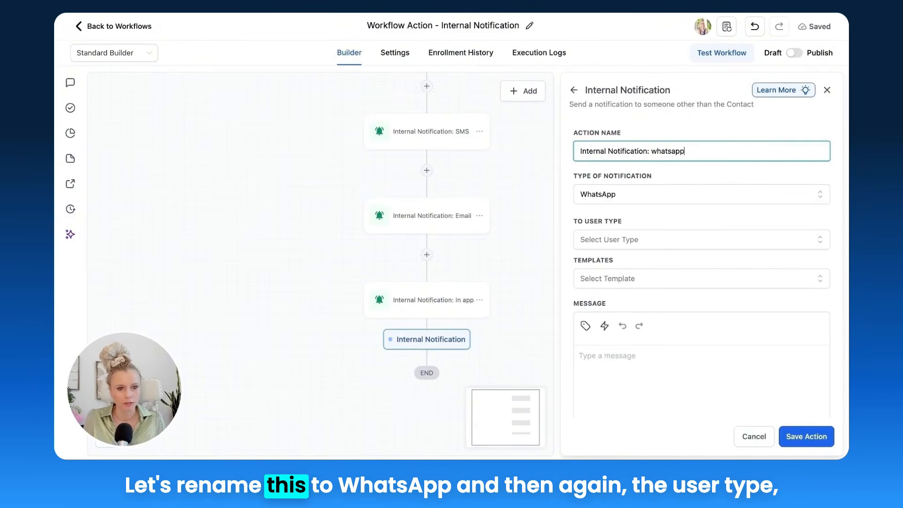
Step: Set the WhatsApp notification's recipient user type to Assigned User
{"action": "scroll", "coordinate": [634, 174], "scroll_direction": "down", "scroll_amount": 2}
{"action": "left_click", "coordinate": [633, 174]}
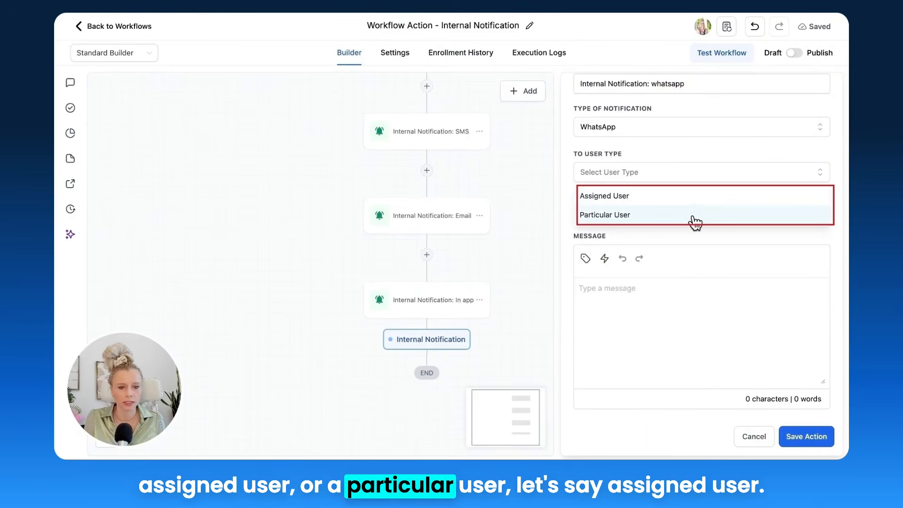
{"action": "left_click", "coordinate": [627, 196]}
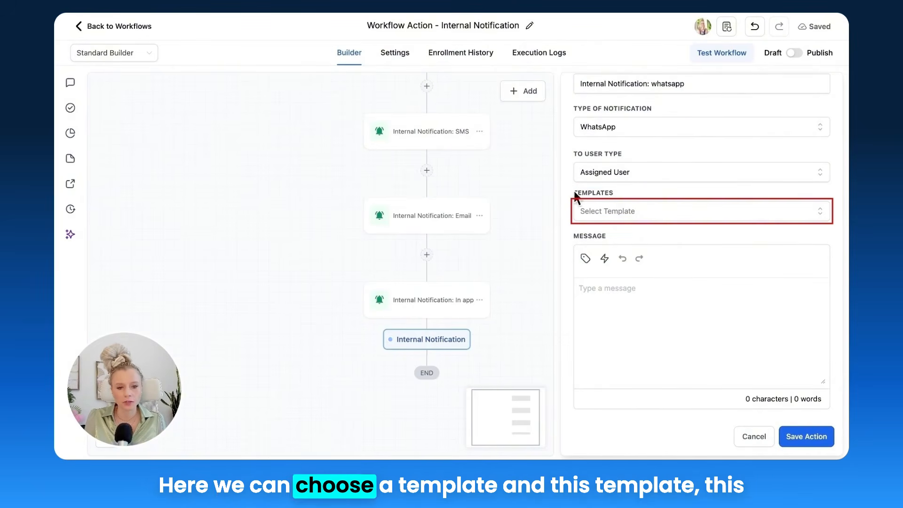
Step: Examine the available WhatsApp templates and the account's WhatsApp settings where message templates are managed
{"action": "left_click", "coordinate": [636, 216]}
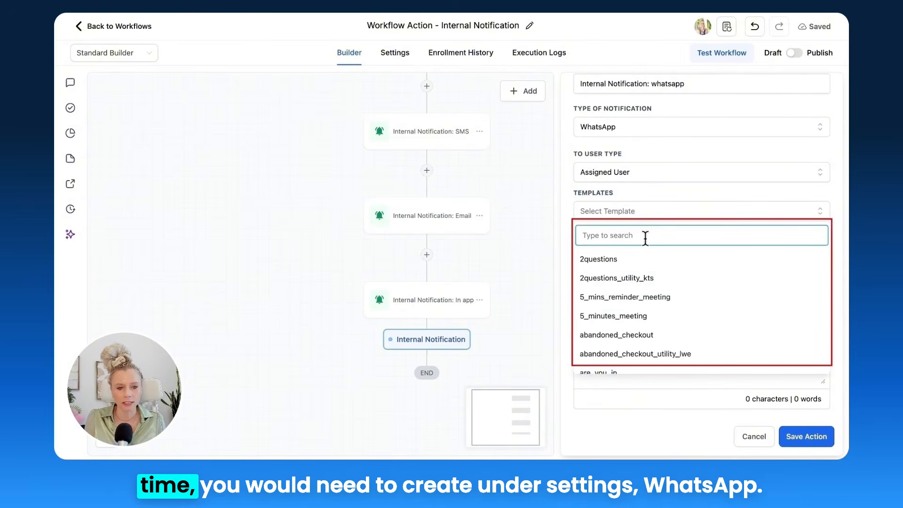
{"action": "left_click", "coordinate": [642, 194]}
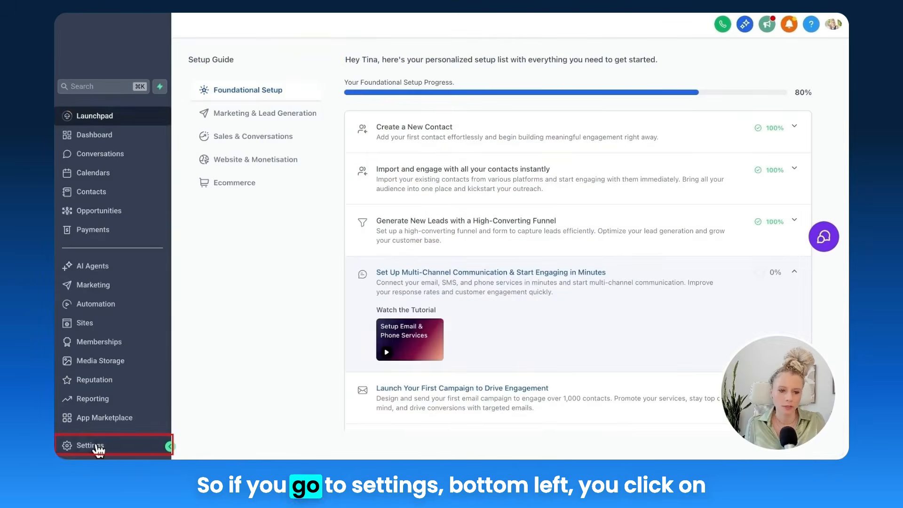
{"action": "left_click", "coordinate": [93, 447]}
{"action": "left_click", "coordinate": [84, 350]}
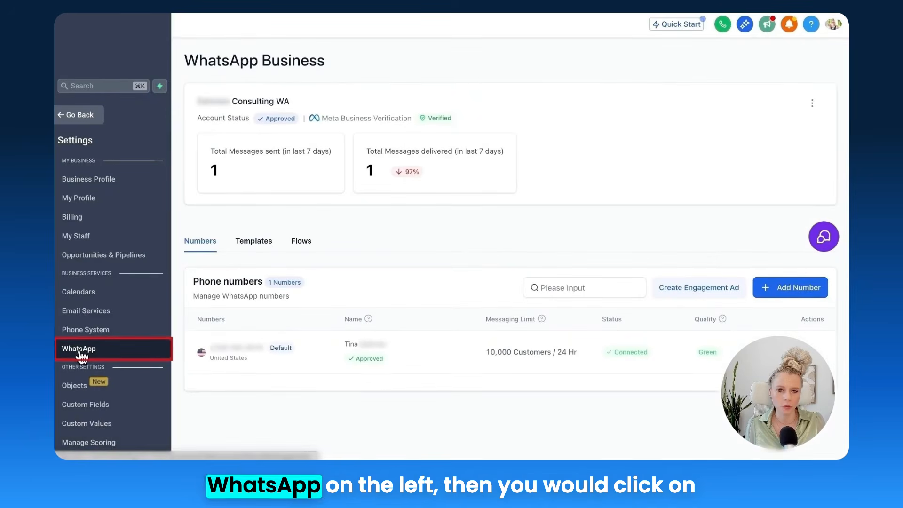
{"action": "left_click", "coordinate": [246, 247]}
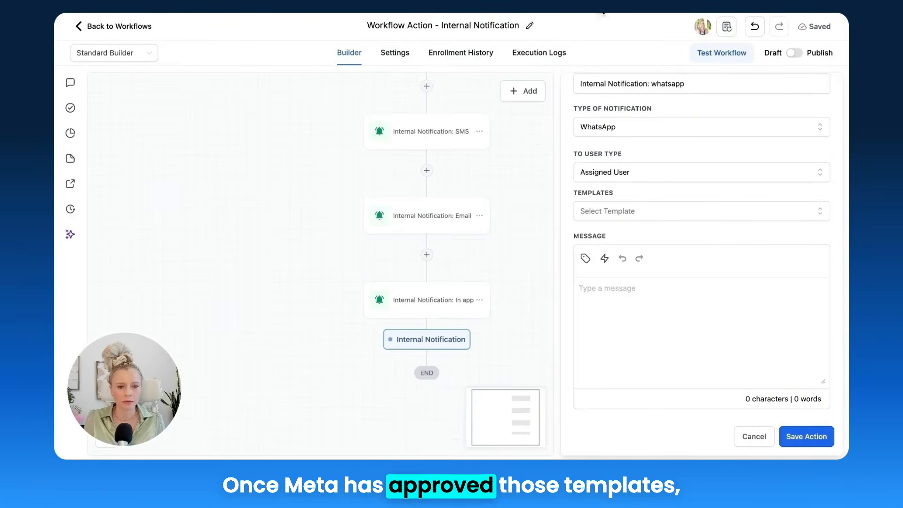
Step: Choose the "2questions" template for the WhatsApp notification, check its message text and save the action
{"action": "left_click", "coordinate": [714, 211]}
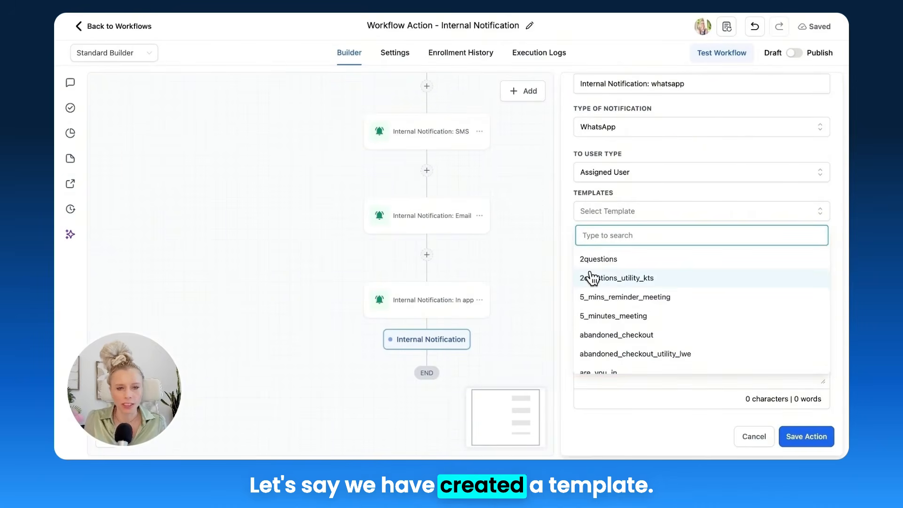
{"action": "left_click", "coordinate": [606, 263]}
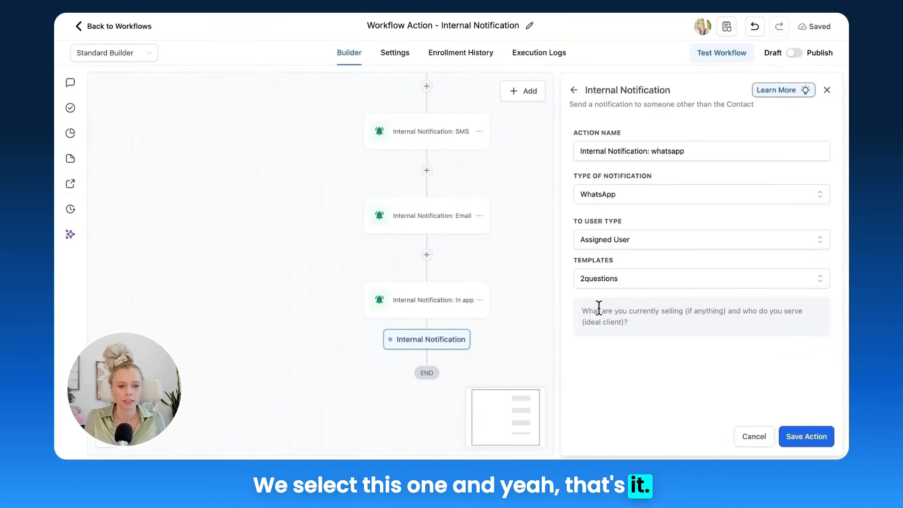
{"action": "left_click_drag", "start_coordinate": [581, 310], "coordinate": [649, 324]}
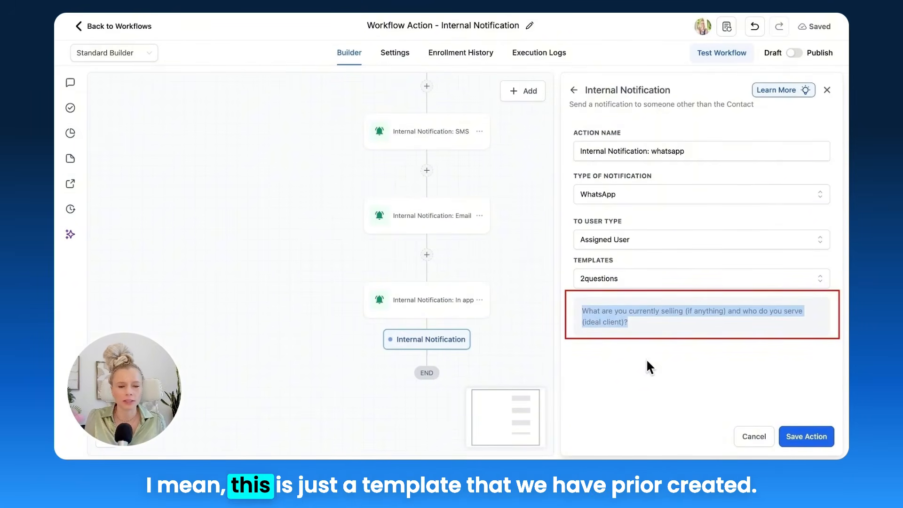
{"action": "left_click", "coordinate": [635, 319]}
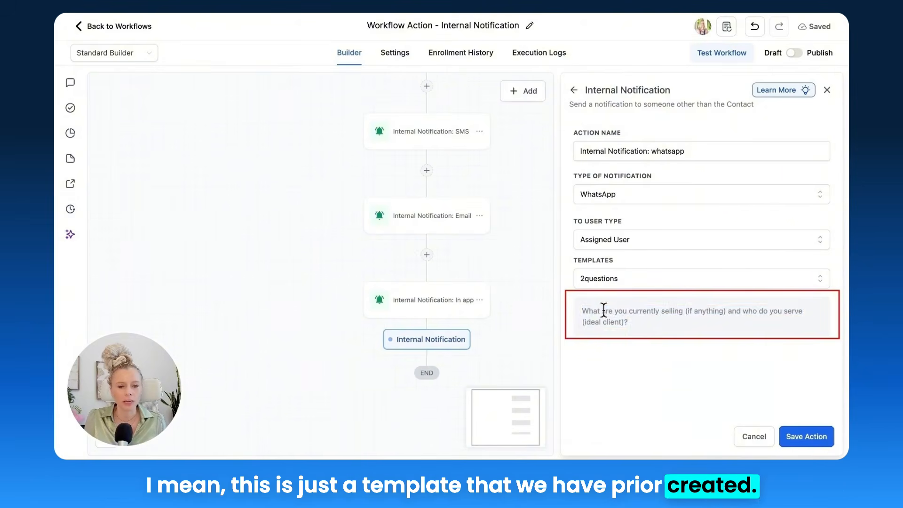
{"action": "left_click_drag", "start_coordinate": [581, 310], "coordinate": [638, 320]}
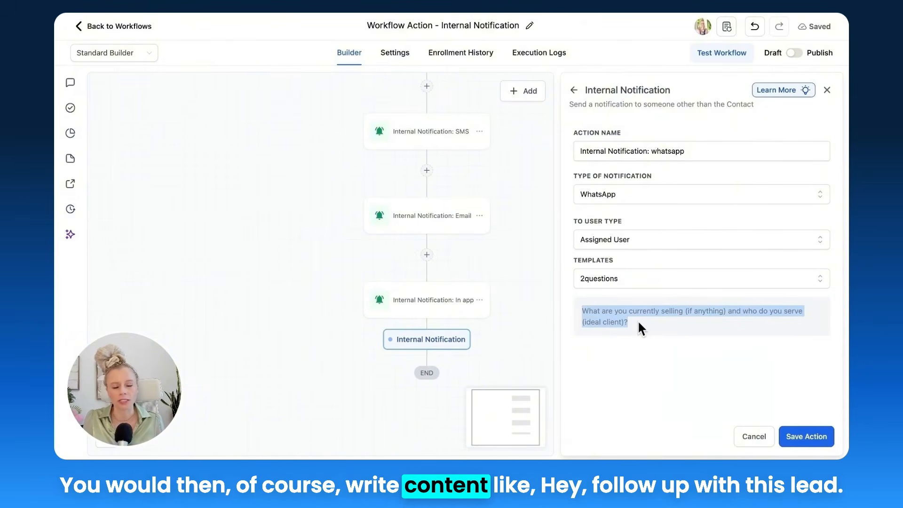
{"action": "left_click", "coordinate": [644, 341]}
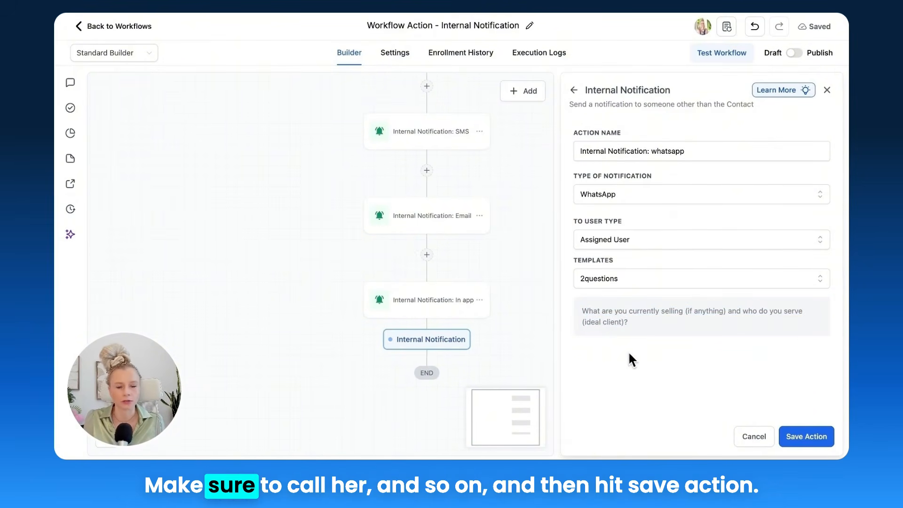
{"action": "left_click", "coordinate": [812, 439]}
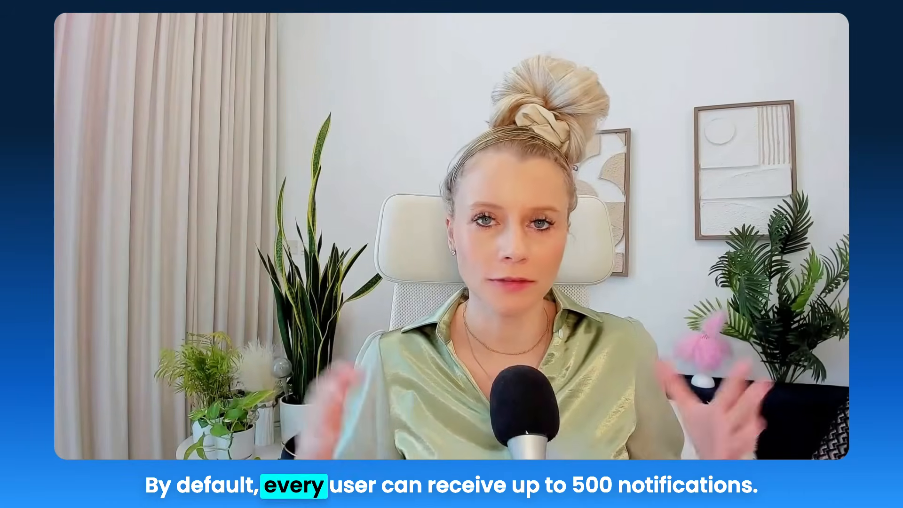